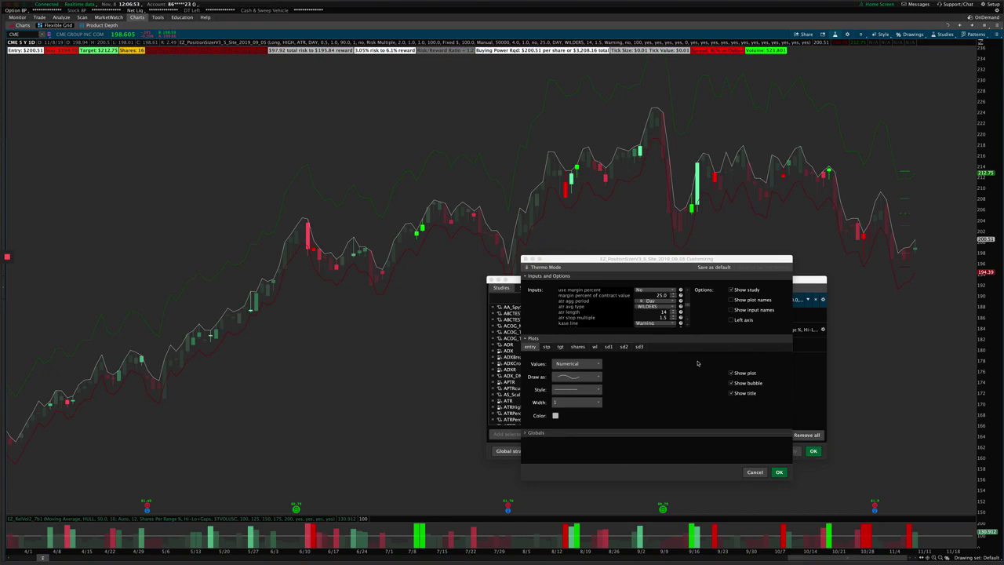
# Review the EZ_PositionSizer study's input settings, collapse its plot options, and close the study settings.
pyautogui.scroll(5, 672, 302)
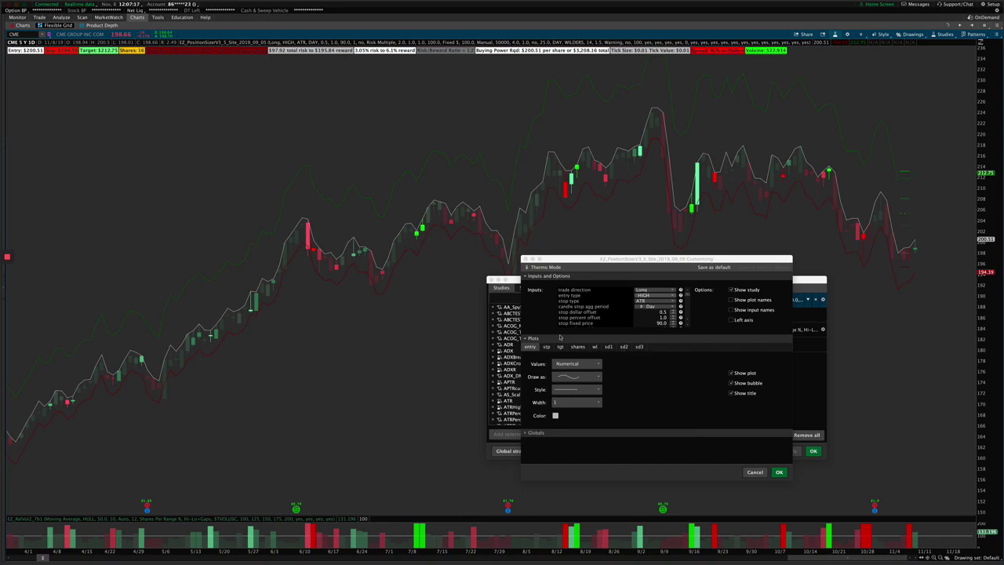
pyautogui.click(527, 338)
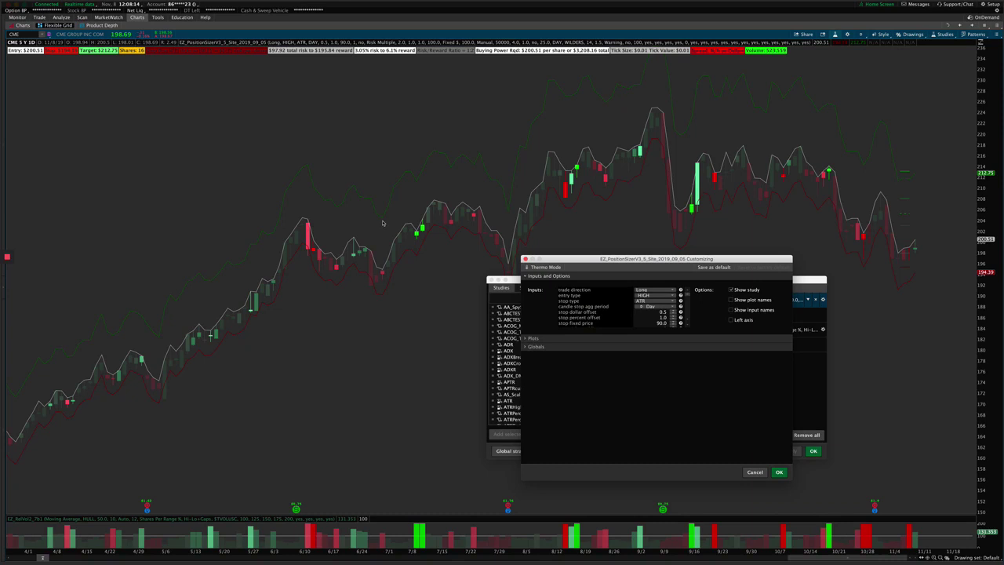
pyautogui.press('Escape')
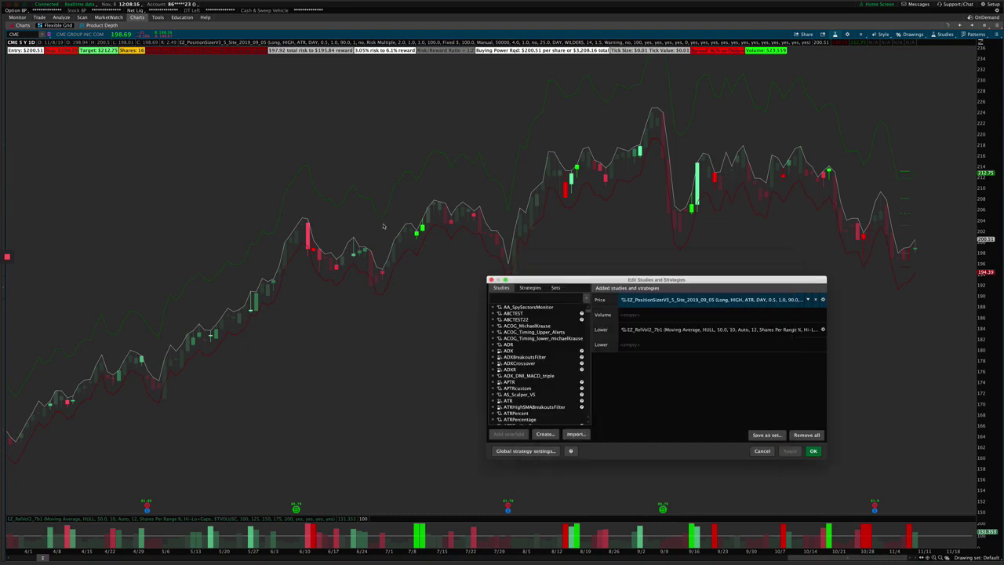
pyautogui.press('Return')
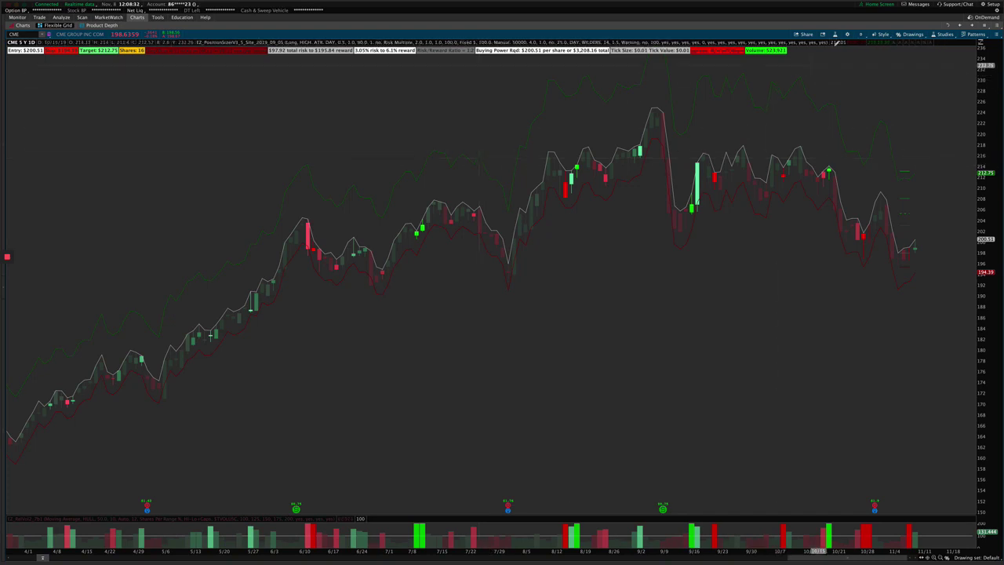
# Set the chart's Data Box to Floating and save the chart settings.
pyautogui.doubleClick(637, 239)
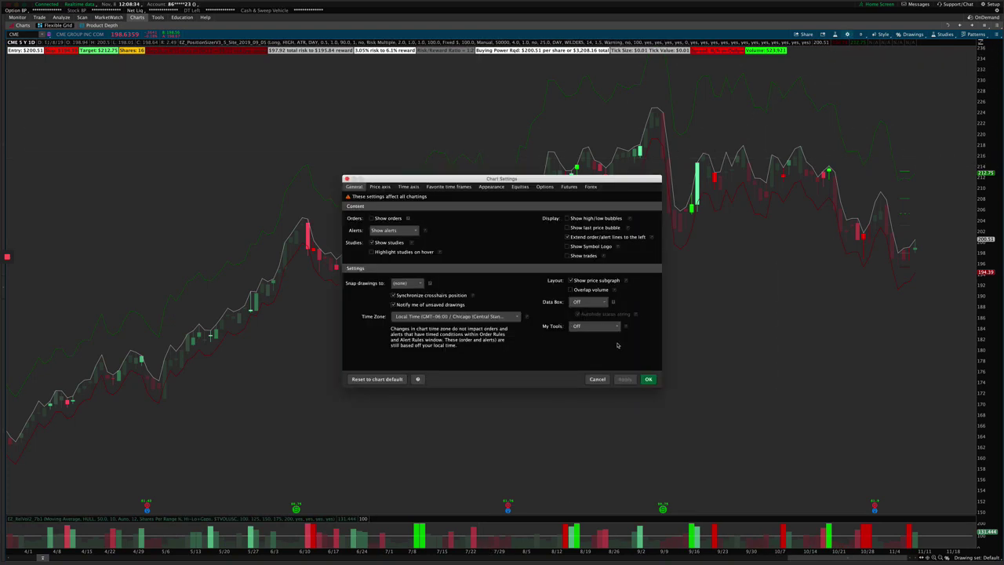
pyautogui.click(586, 303)
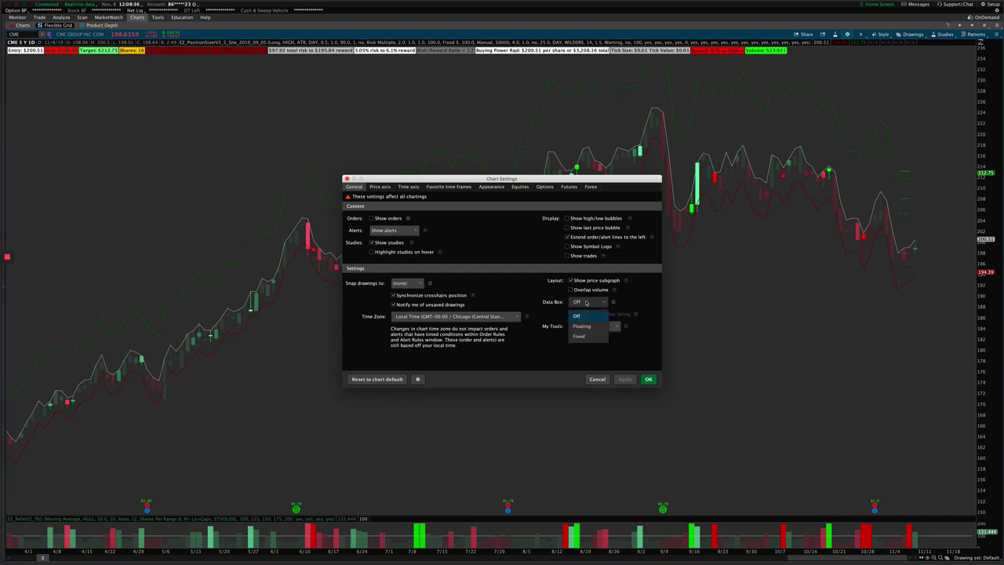
pyautogui.click(581, 327)
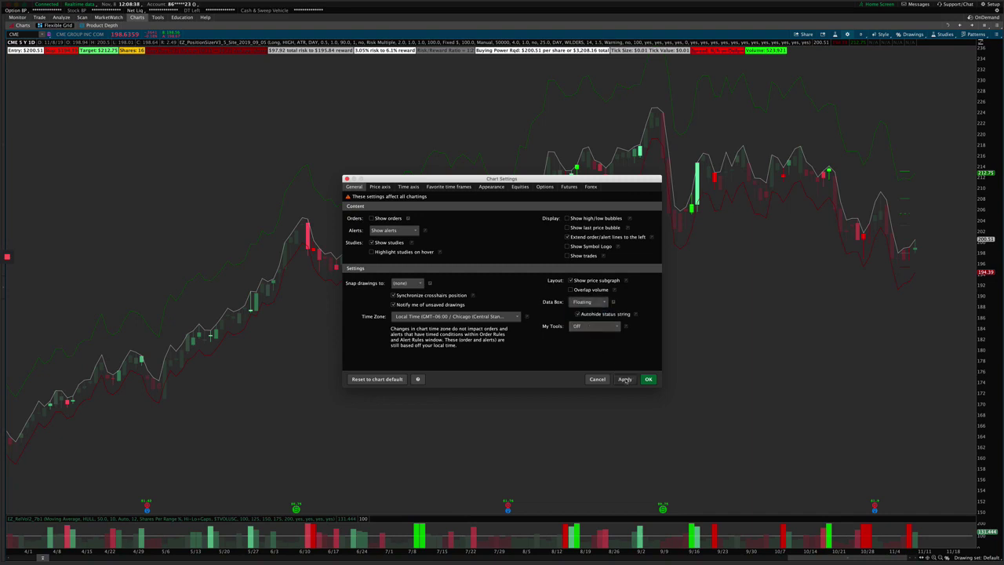
pyautogui.click(648, 380)
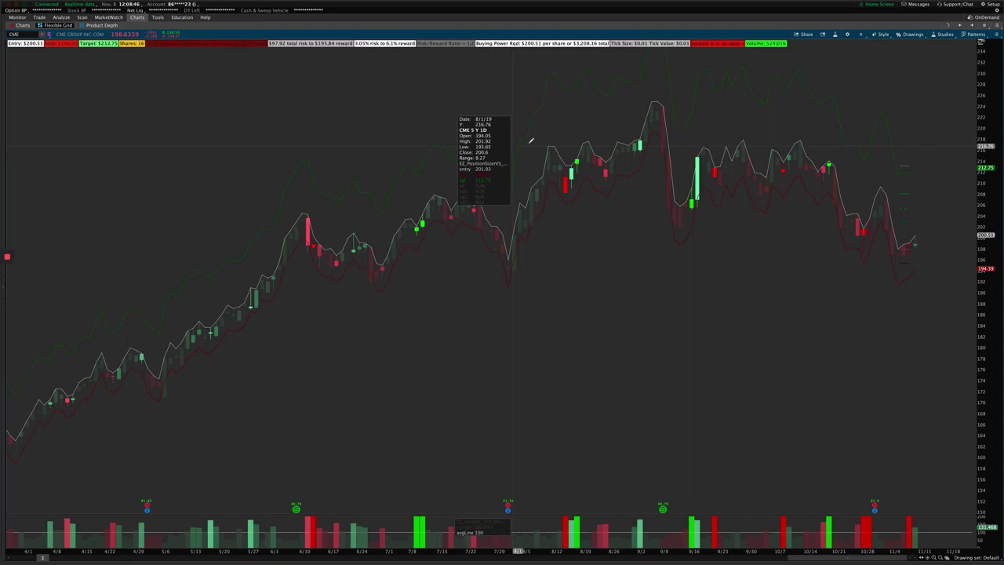
# Turn on the shares plot of the EZ_PositionSizer study and inspect its line on the price chart.
pyautogui.click(834, 34)
pyautogui.moveTo(547, 194); pyautogui.dragTo(751, 284)
pyautogui.doubleClick(742, 304)
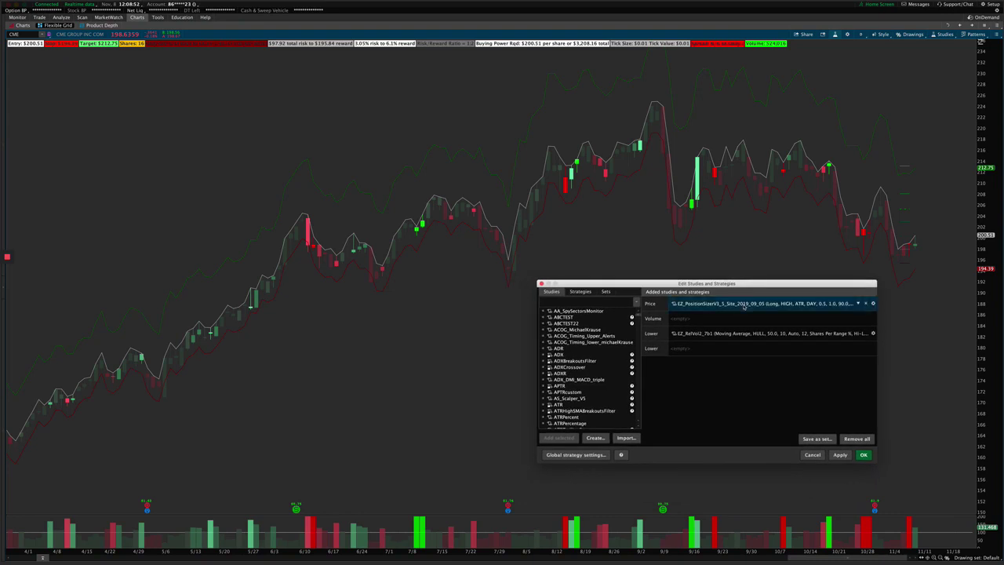
pyautogui.moveTo(639, 265); pyautogui.dragTo(617, 271)
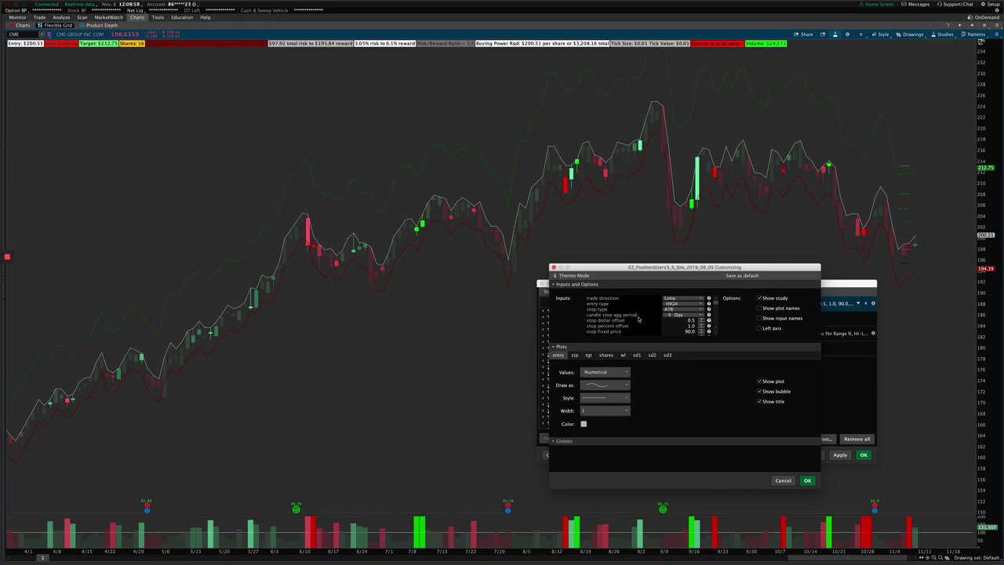
pyautogui.click(607, 355)
pyautogui.click(758, 381)
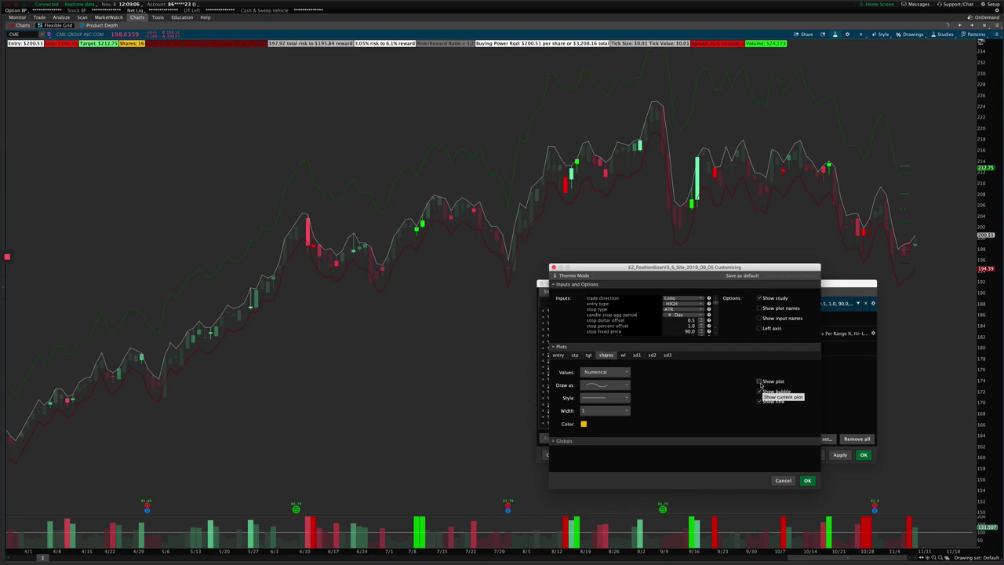
pyautogui.click(808, 480)
pyautogui.click(863, 455)
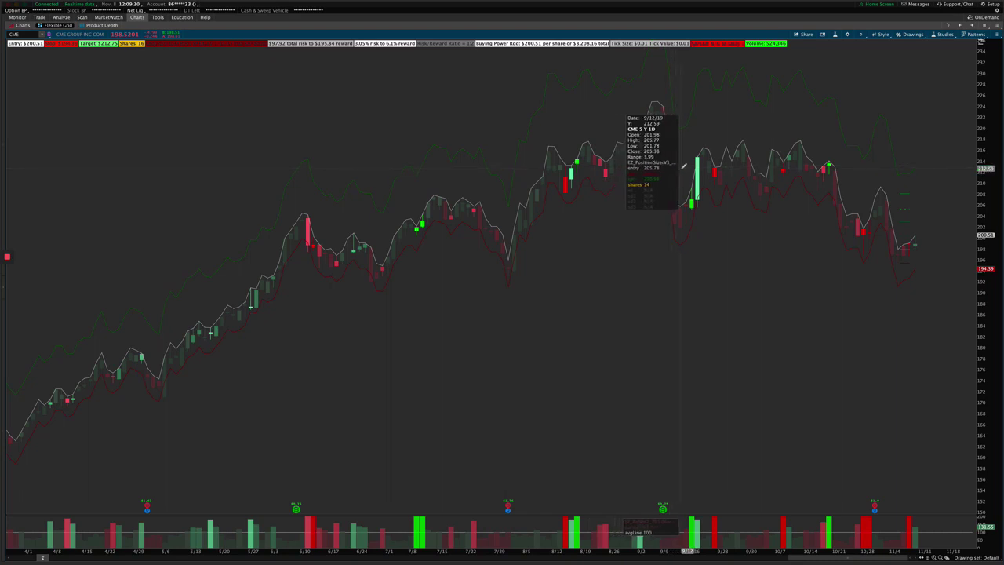
pyautogui.moveTo(982, 93); pyautogui.dragTo(995, 153)
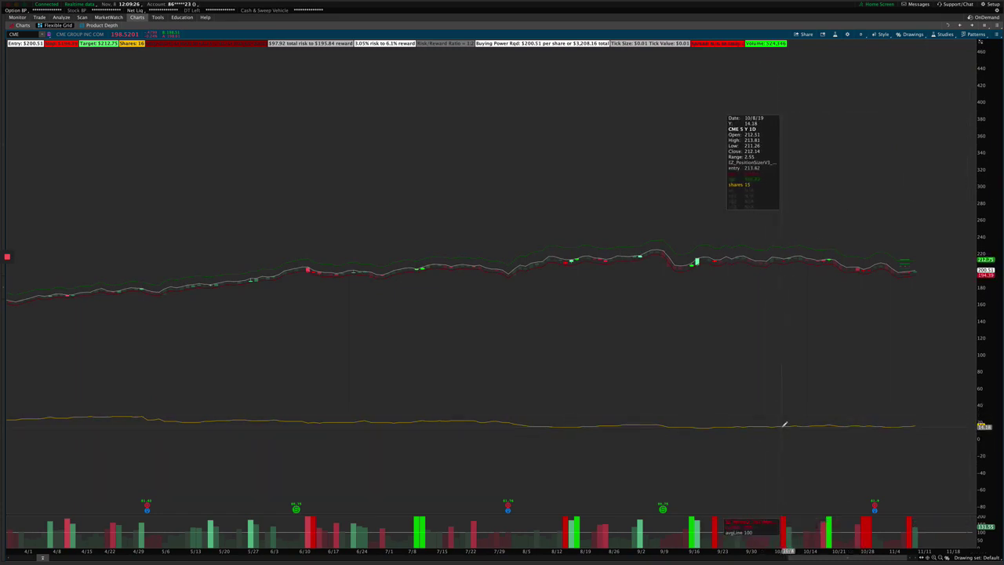
pyautogui.doubleClick(980, 189)
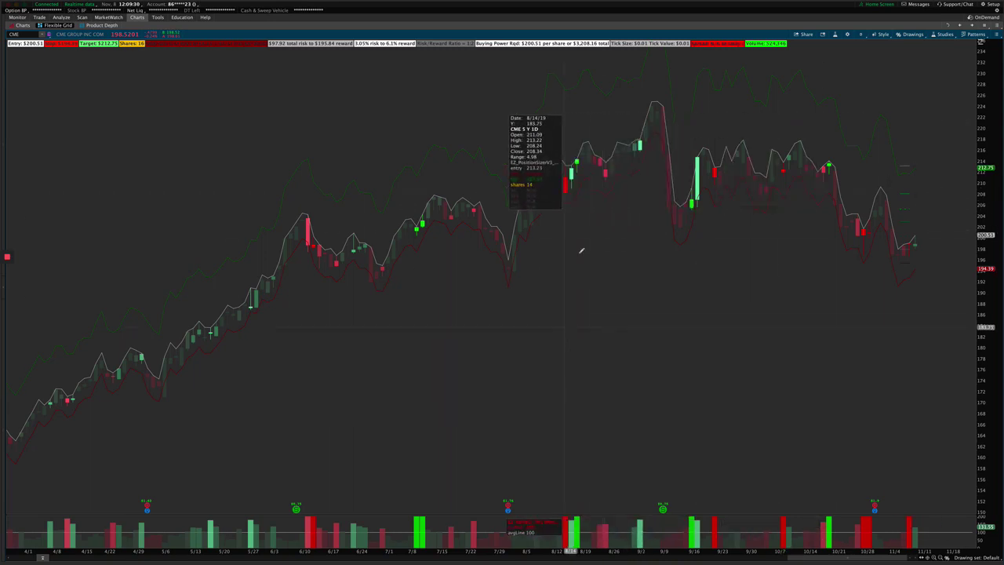
# Hide the shares plot of the EZ_PositionSizer study again and save the study changes.
pyautogui.click(836, 35)
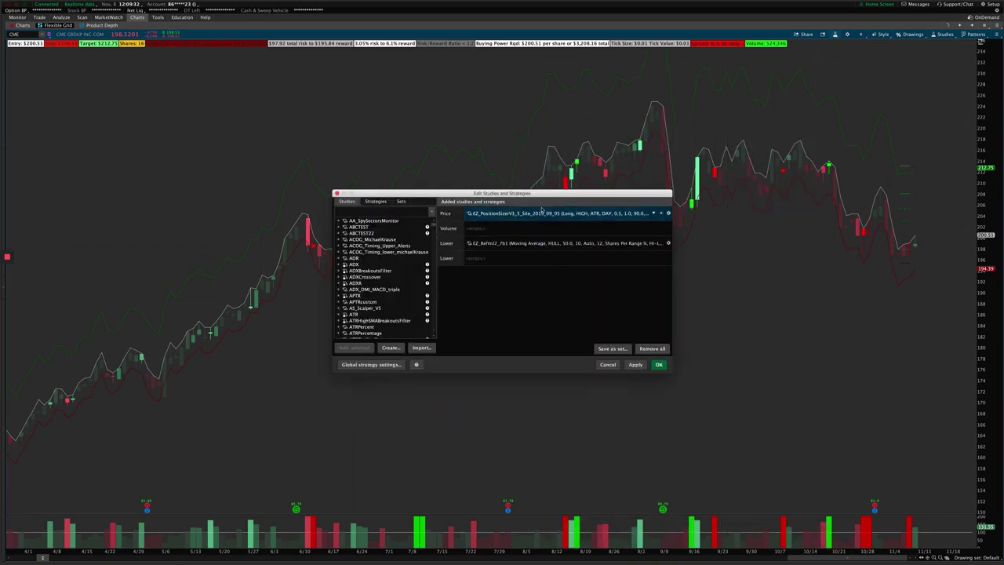
pyautogui.doubleClick(541, 212)
pyautogui.click(423, 260)
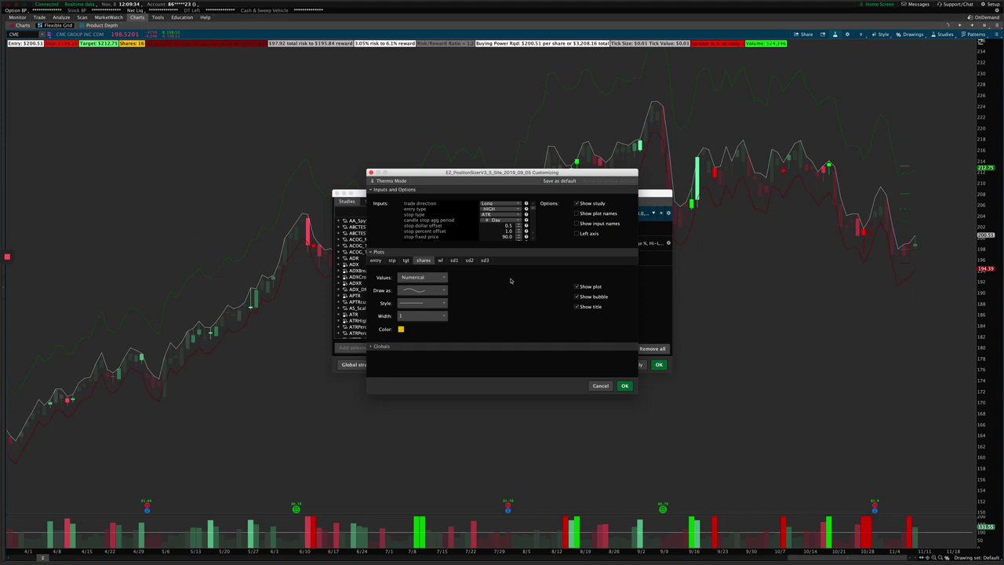
pyautogui.click(624, 385)
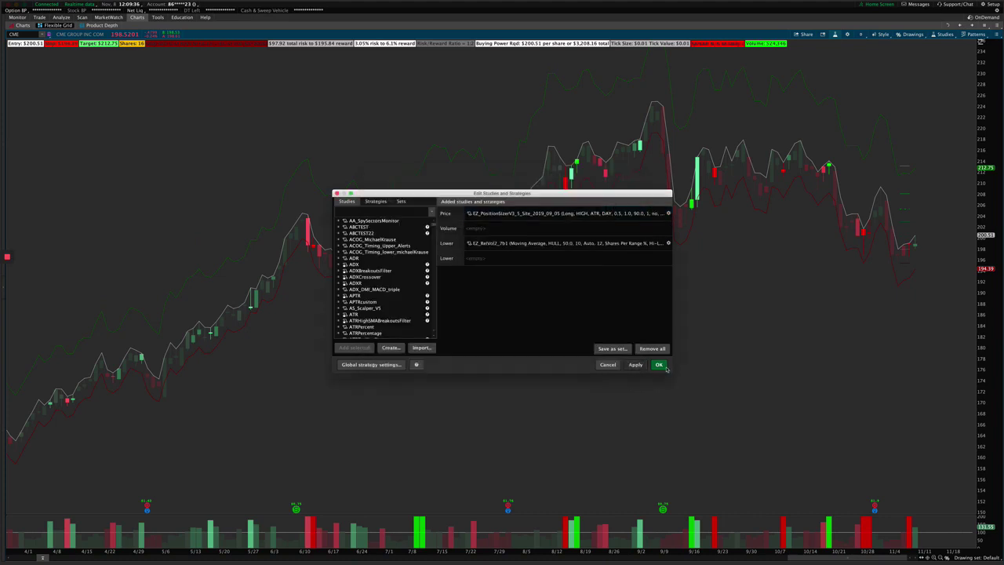
pyautogui.click(659, 364)
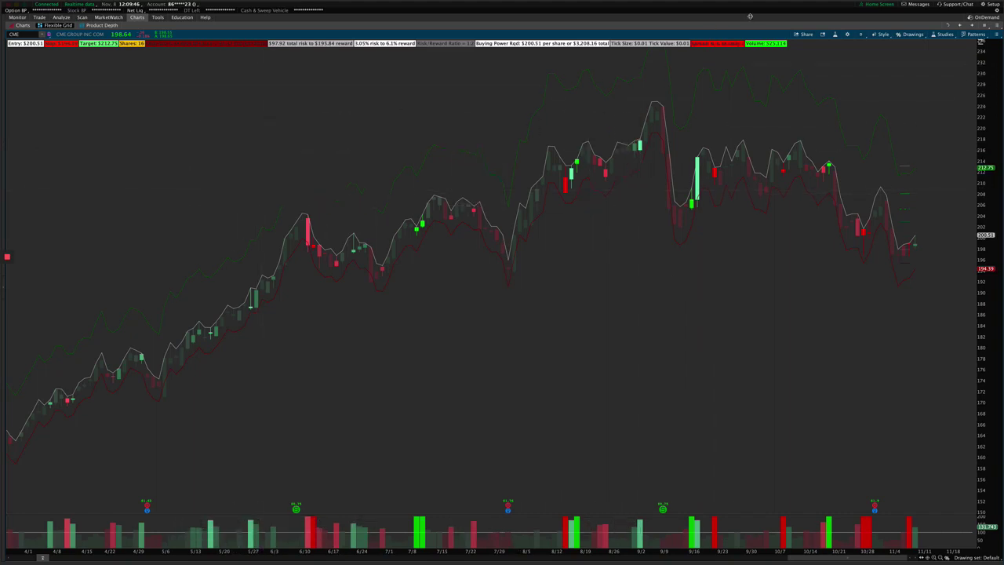
# Set the EZ_PositionSizer study's stop type to Candle, keeping trade direction Long and entry type HIGH, and apply it to the chart.
pyautogui.click(834, 35)
pyautogui.click(549, 216)
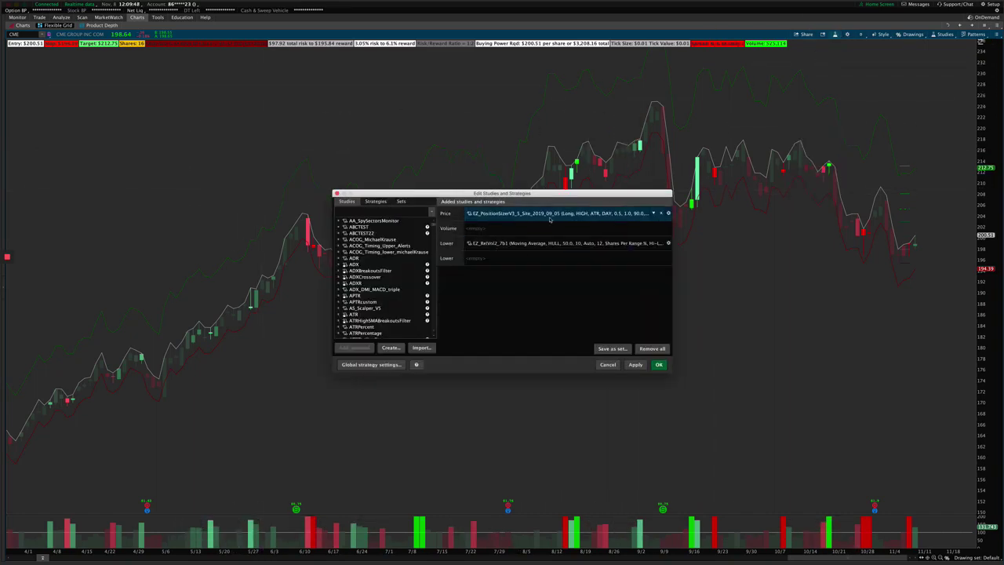
pyautogui.doubleClick(550, 220)
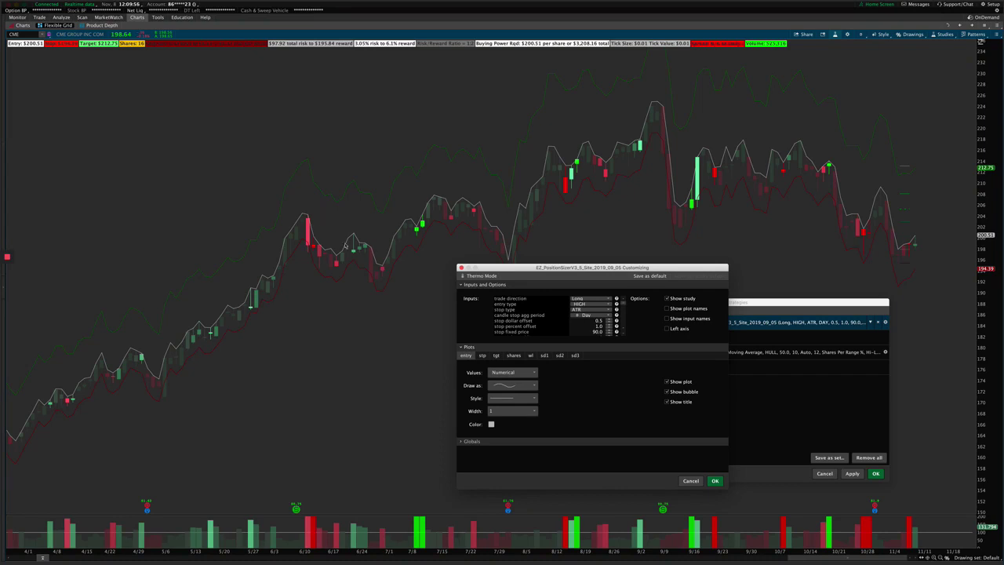
pyautogui.click(590, 300)
pyautogui.click(590, 300)
pyautogui.click(586, 304)
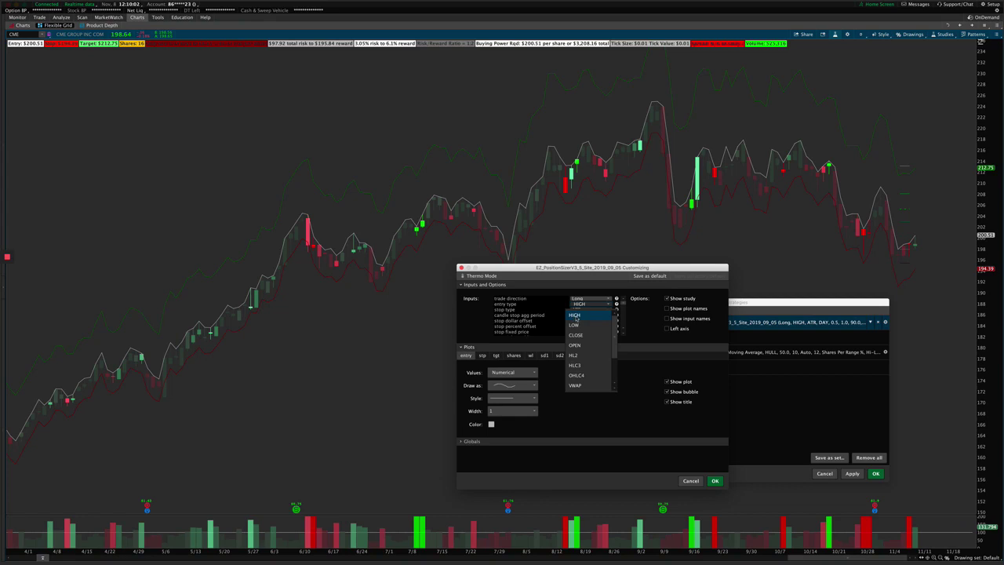
pyautogui.click(576, 318)
pyautogui.click(585, 309)
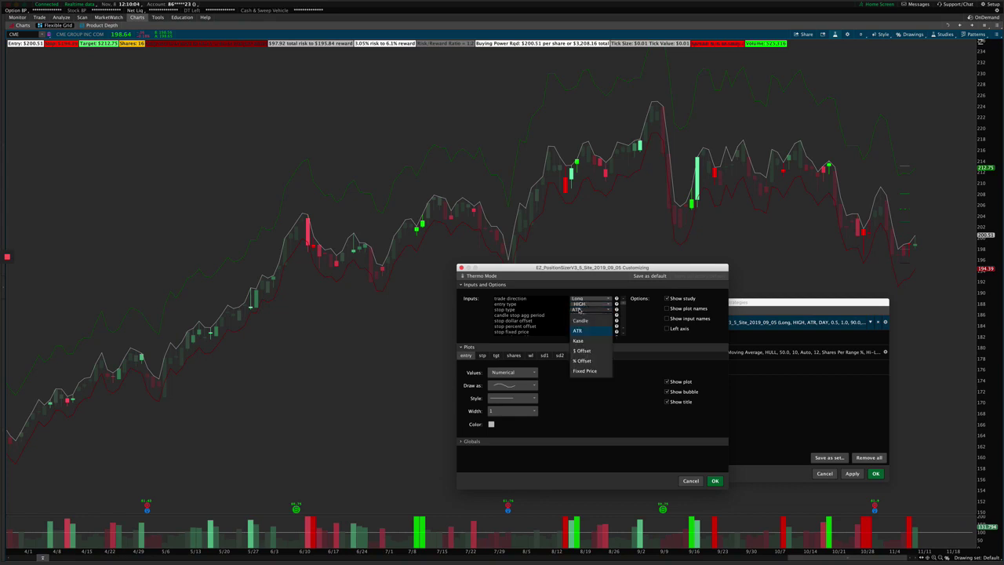
pyautogui.click(581, 322)
pyautogui.click(710, 480)
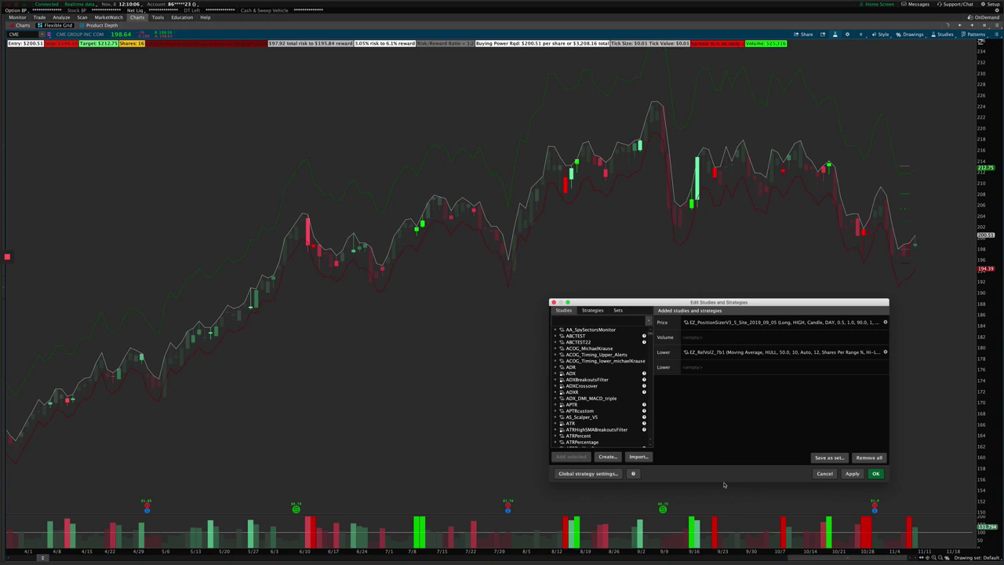
pyautogui.click(852, 473)
# Set the EZ_PositionSizer study's stop type back to ATR and apply it to the chart.
pyautogui.doubleClick(710, 327)
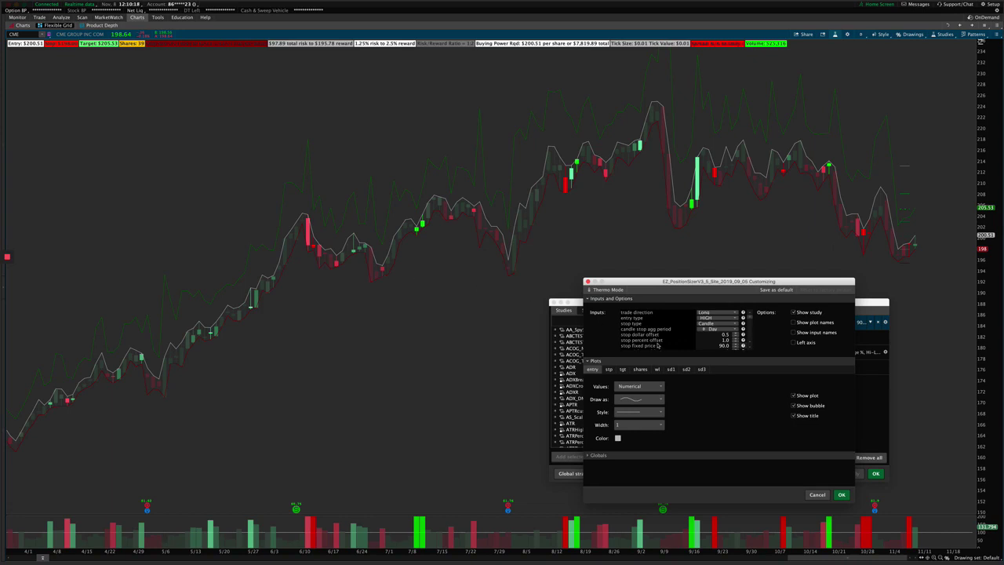
pyautogui.click(711, 324)
pyautogui.click(710, 349)
pyautogui.click(841, 494)
pyautogui.click(852, 473)
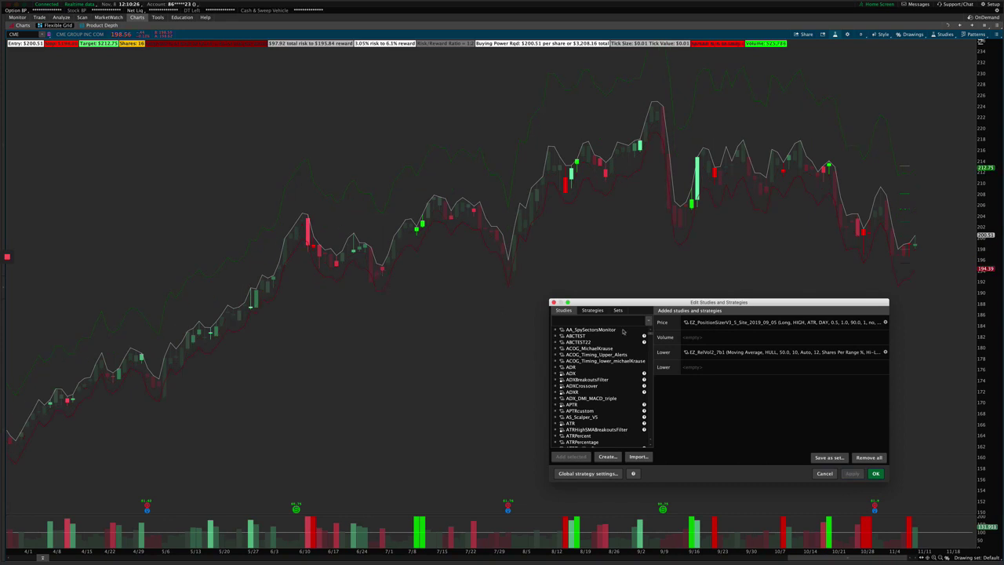
# Set the EZ_PositionSizer study's ATR aggregation period to Week and apply it to the chart.
pyautogui.doubleClick(730, 322)
pyautogui.scroll(-5, 731, 324)
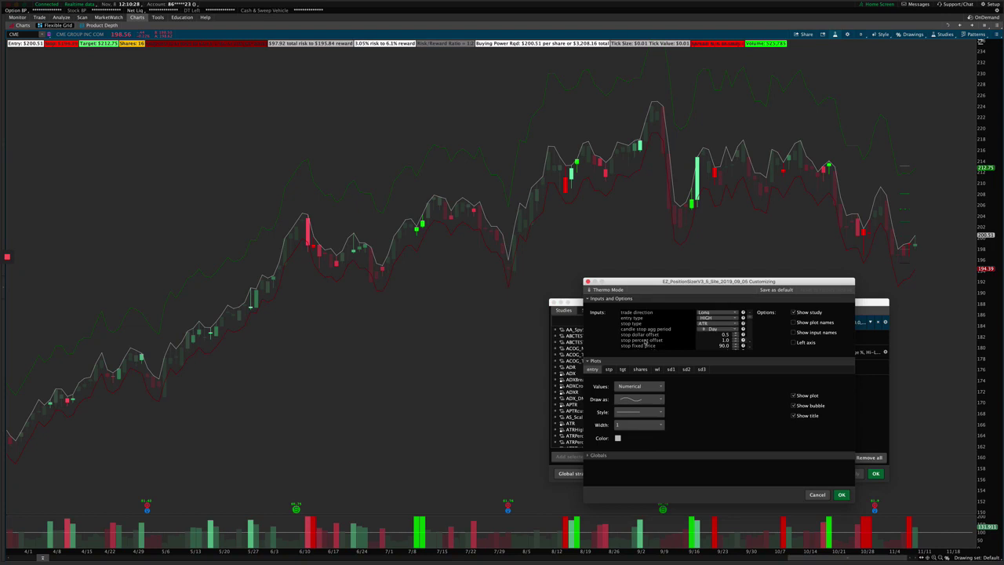
pyautogui.scroll(-5, 661, 333)
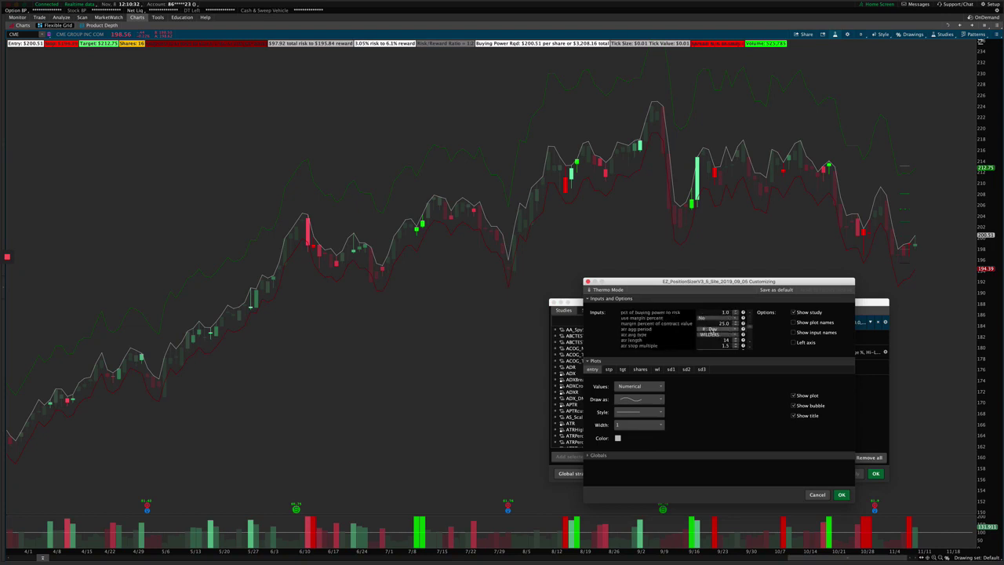
pyautogui.scroll(-3, 685, 326)
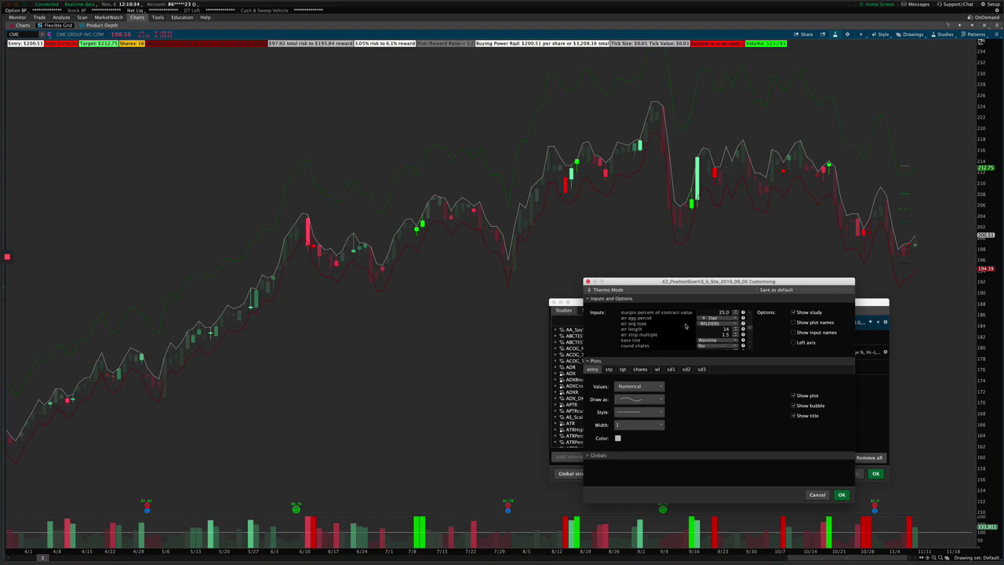
pyautogui.click(711, 318)
pyautogui.click(711, 319)
pyautogui.click(713, 317)
pyautogui.click(712, 327)
pyautogui.click(841, 494)
pyautogui.click(853, 473)
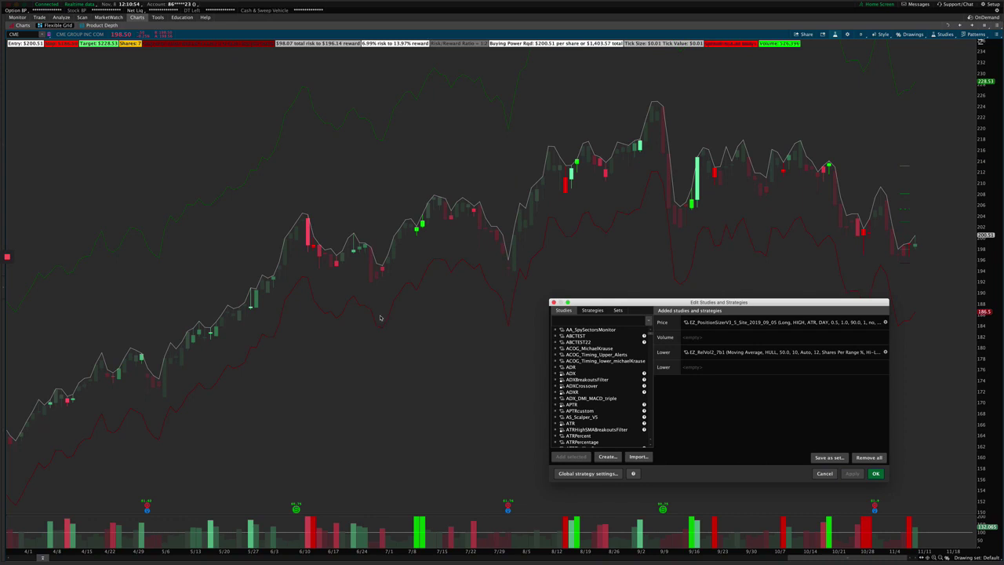
# Return the EZ_PositionSizer study's ATR aggregation period to Day, then save and close the study settings.
pyautogui.doubleClick(747, 318)
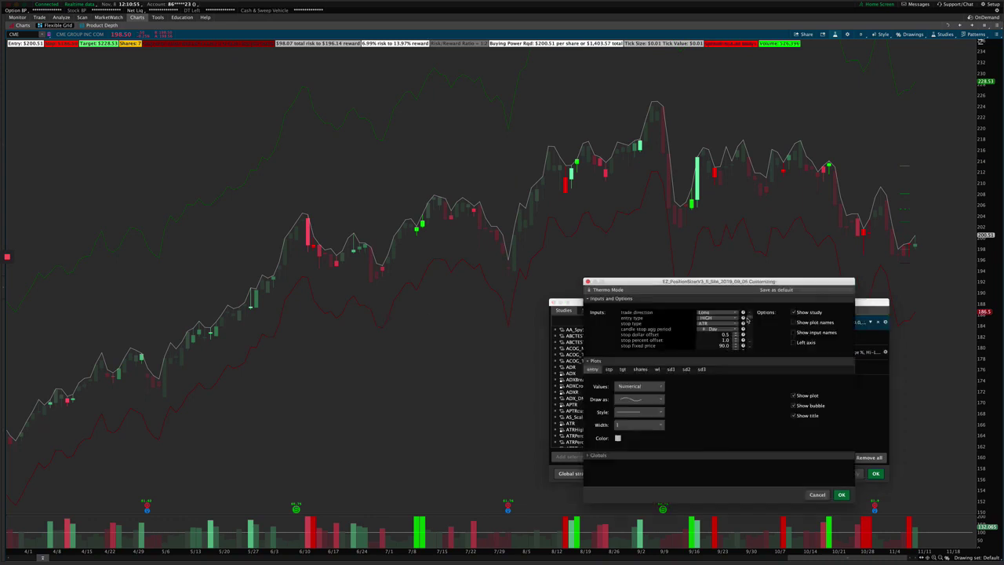
pyautogui.scroll(-5, 701, 328)
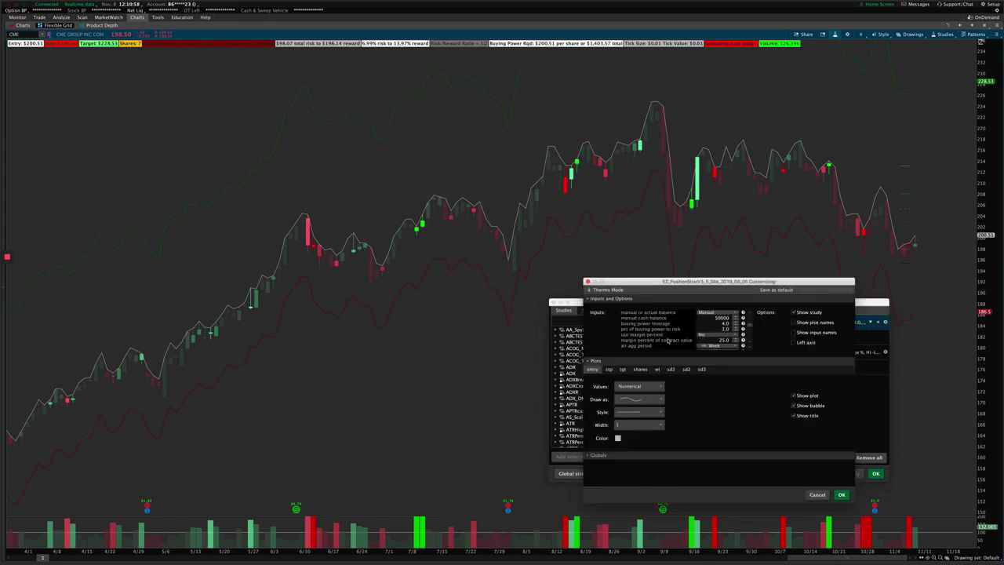
pyautogui.click(709, 324)
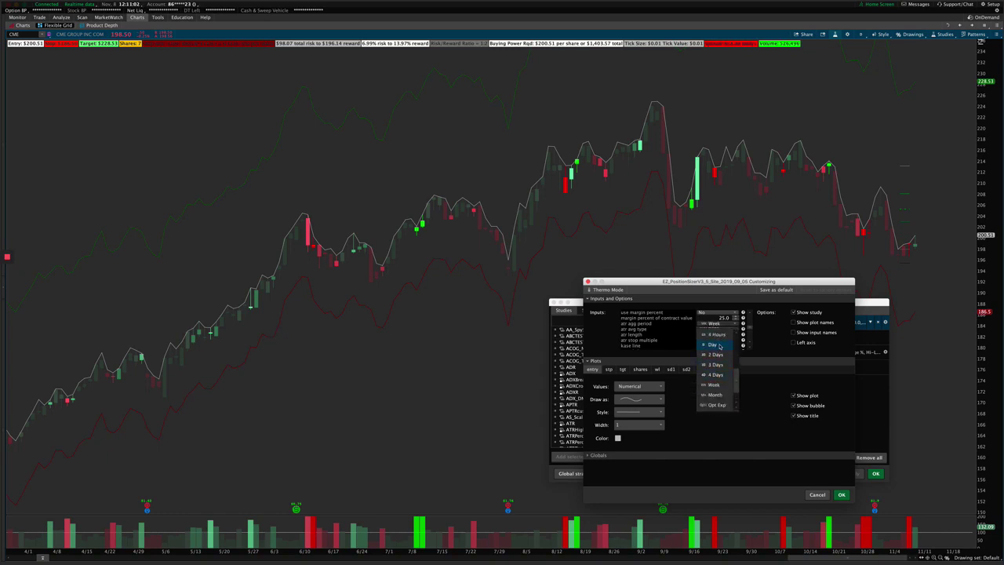
pyautogui.click(711, 334)
pyautogui.click(713, 329)
pyautogui.click(714, 331)
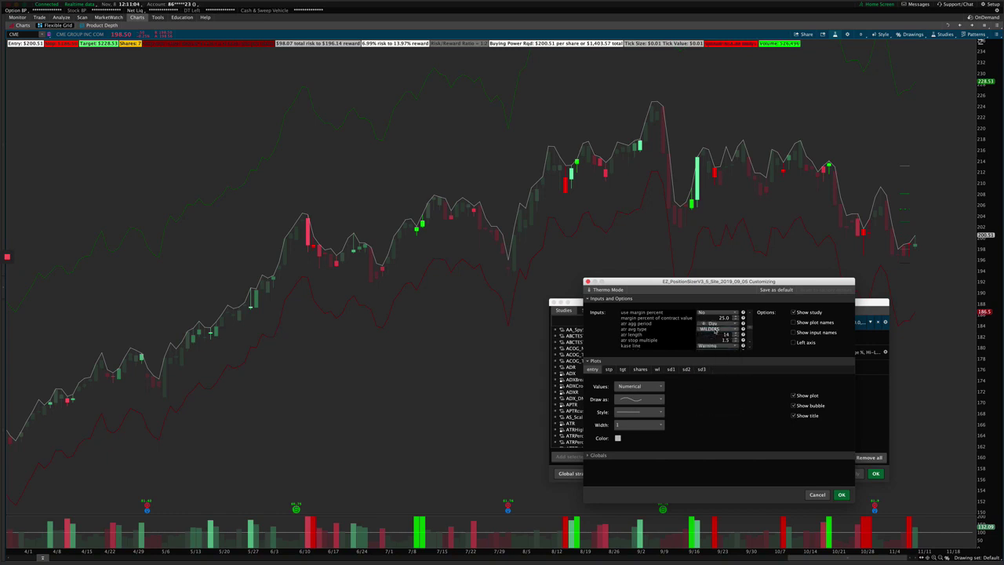
pyautogui.click(715, 334)
pyautogui.press('BackSpace')
pyautogui.write('3')
pyautogui.click(719, 339)
pyautogui.click(841, 494)
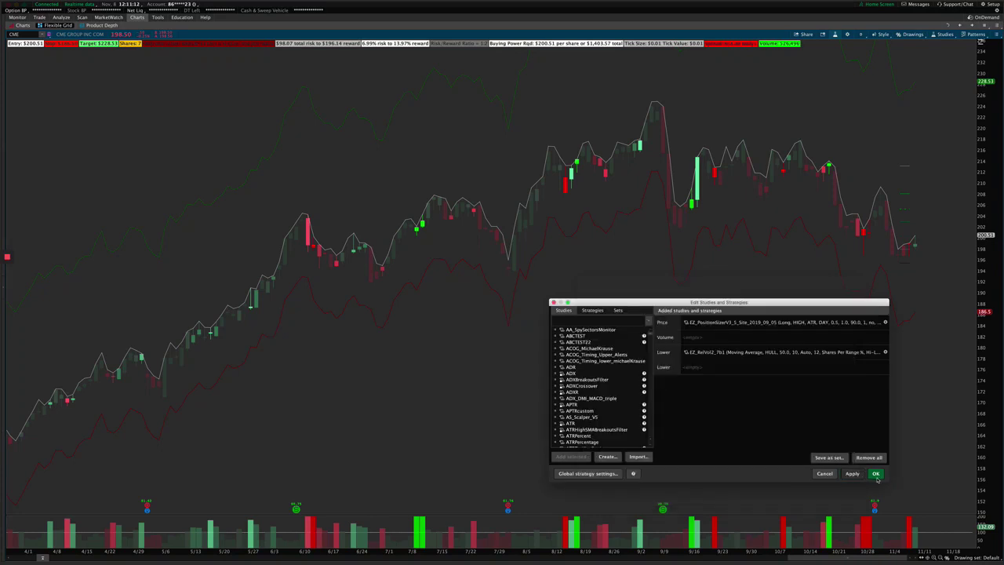
pyautogui.click(876, 474)
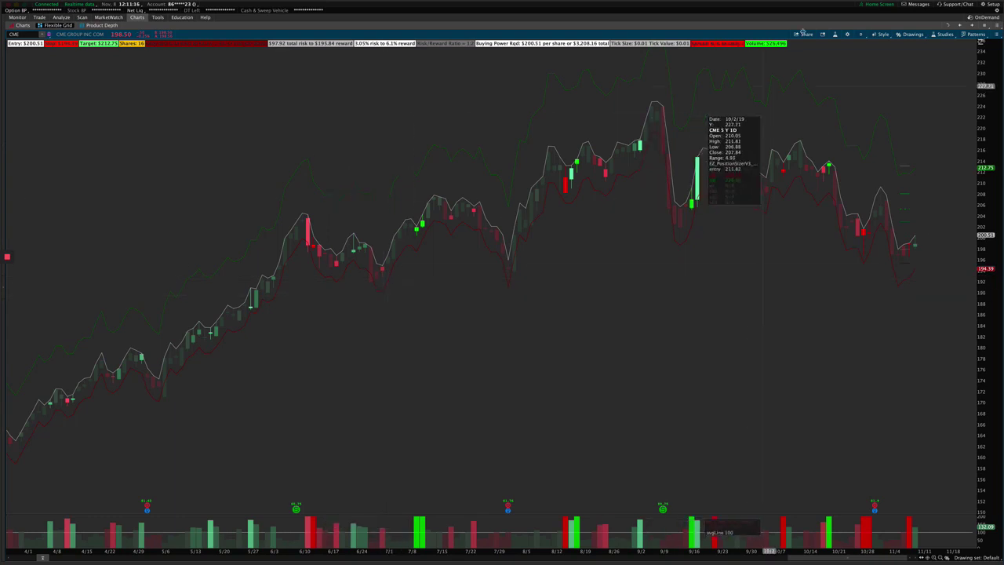
# Open the EZ_PositionSizer study's settings and set its stop type to $ Offset with a stop dollar offset of 3.0.
pyautogui.click(846, 35)
pyautogui.moveTo(502, 195); pyautogui.dragTo(750, 278)
pyautogui.doubleClick(800, 299)
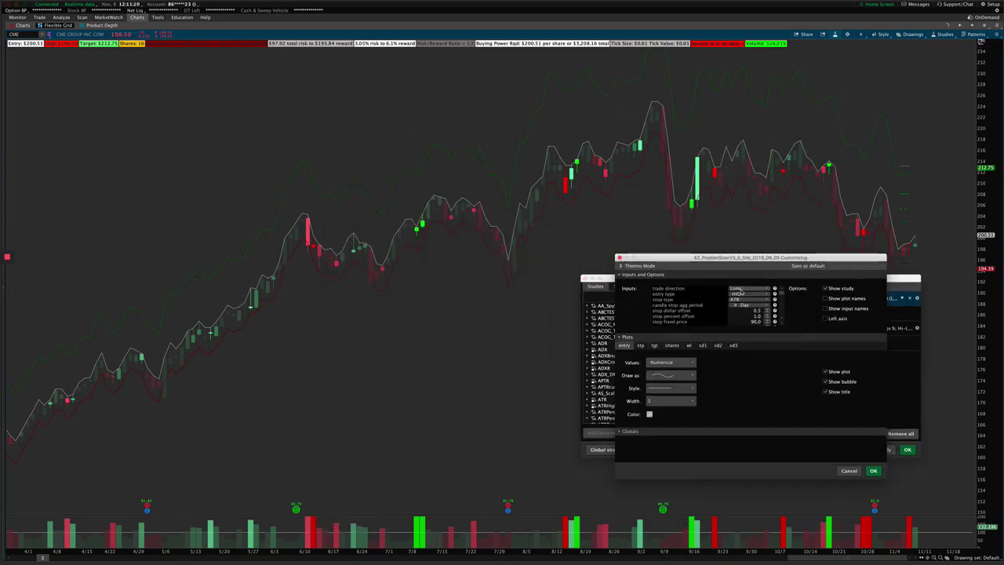
pyautogui.click(744, 299)
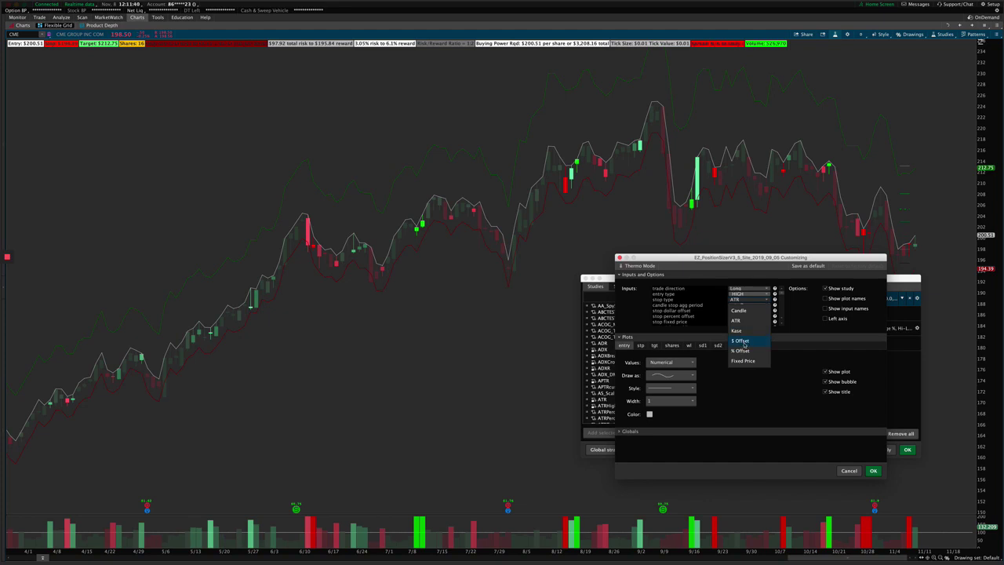
pyautogui.click(743, 343)
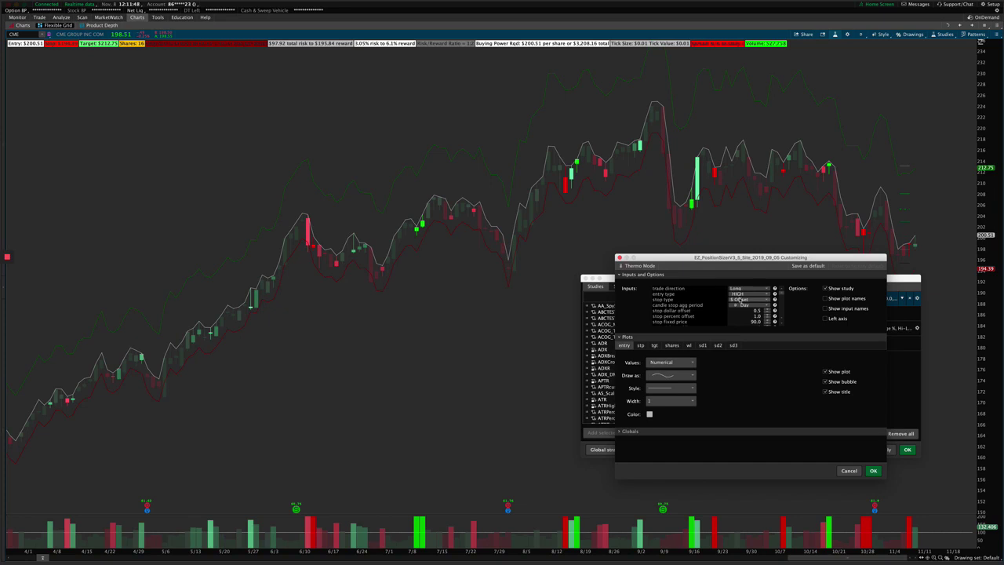
pyautogui.scroll(-1, 740, 302)
pyautogui.click(751, 304)
pyautogui.write('1')
pyautogui.press('Return')
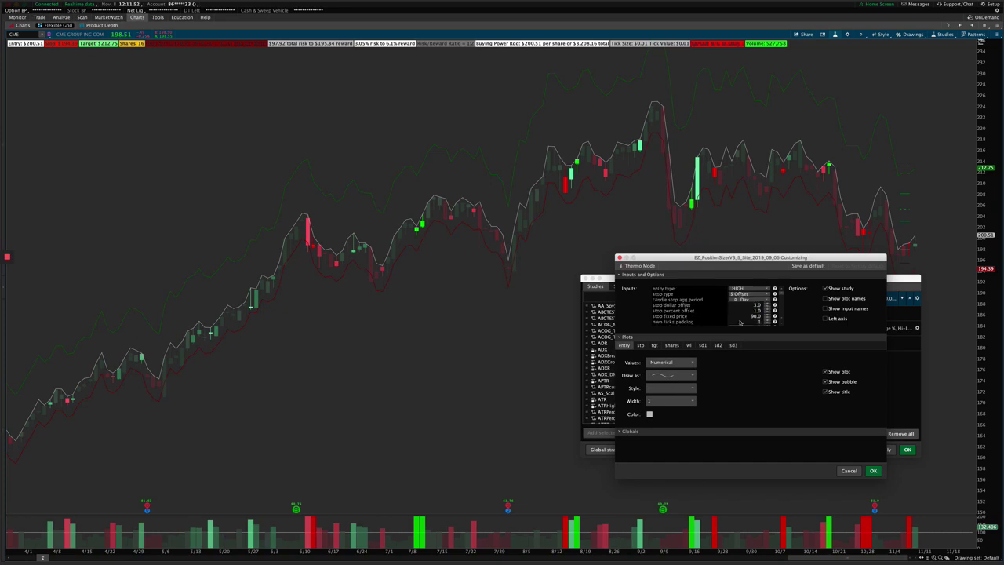
# Change the study's stop type to % Offset and set the stop percent offset to 3.0.
pyautogui.click(749, 293)
pyautogui.click(755, 343)
pyautogui.write('3')
pyautogui.press('Return')
# Set the stop type to Fixed Price with a stop fixed price of 190.0 and apply it to the chart.
pyautogui.click(749, 294)
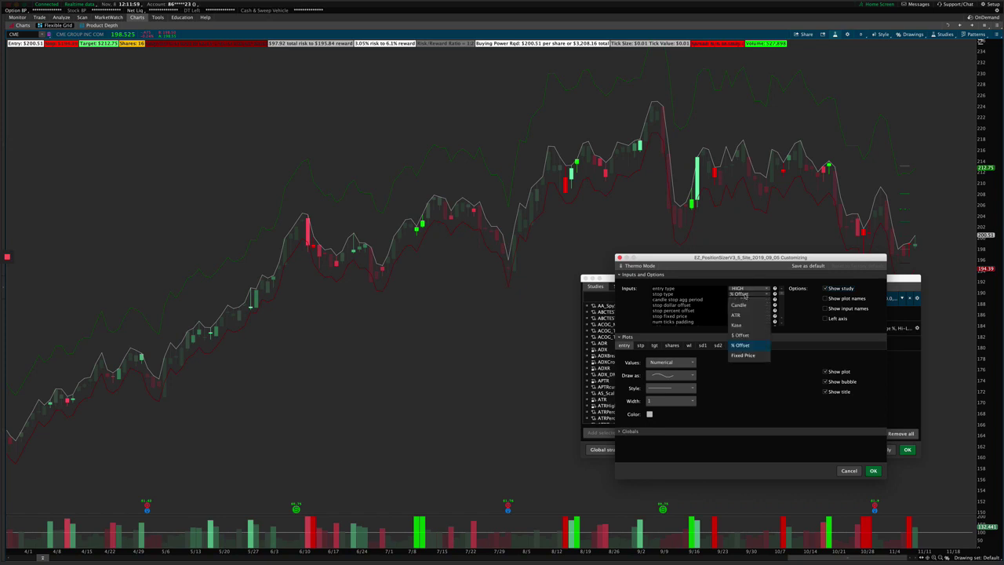
pyautogui.click(754, 355)
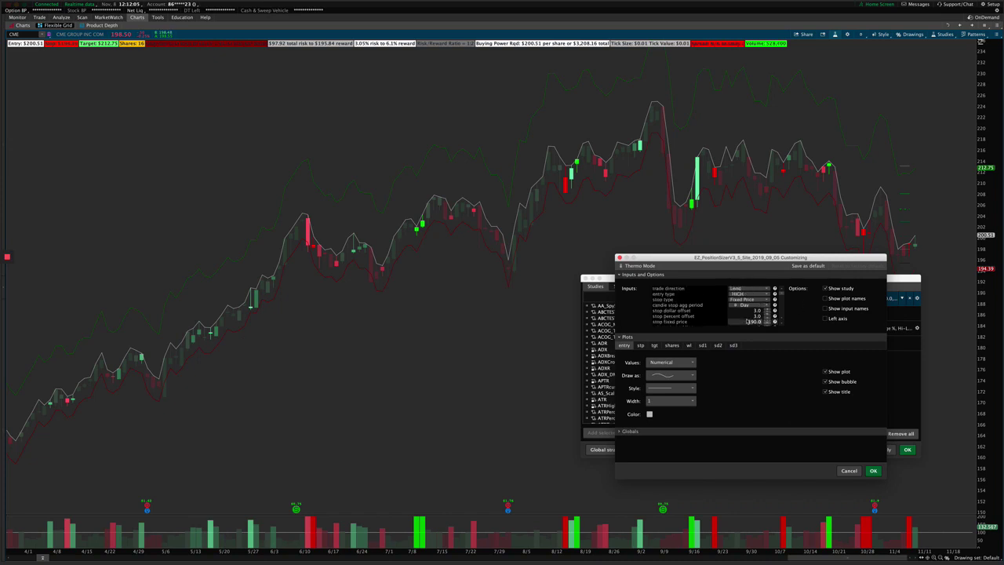
pyautogui.click(872, 471)
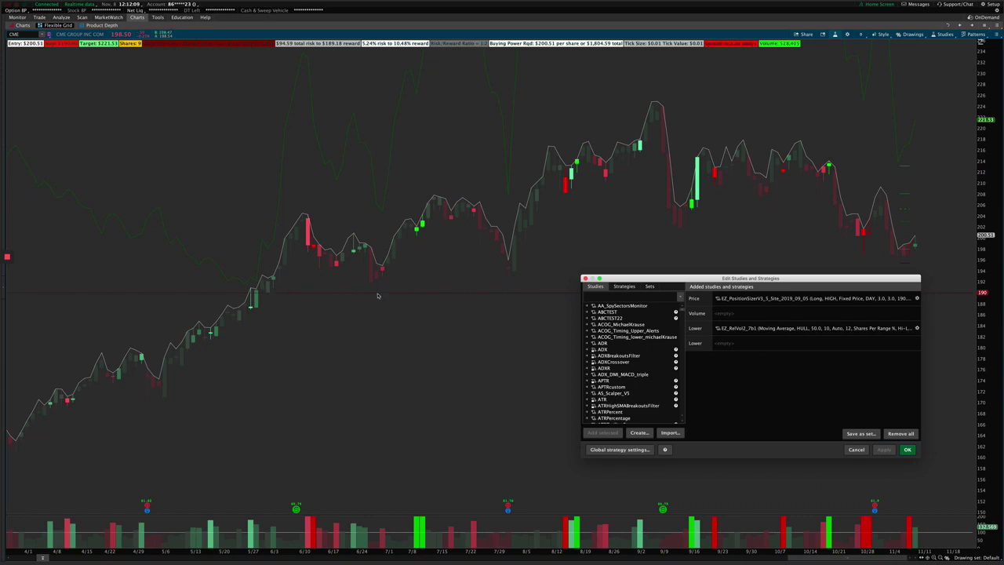
# Set the EZ_PositionSizer study's stop type to Candle with a Day candle stop aggregation period and apply it to the chart.
pyautogui.doubleClick(767, 305)
pyautogui.click(749, 301)
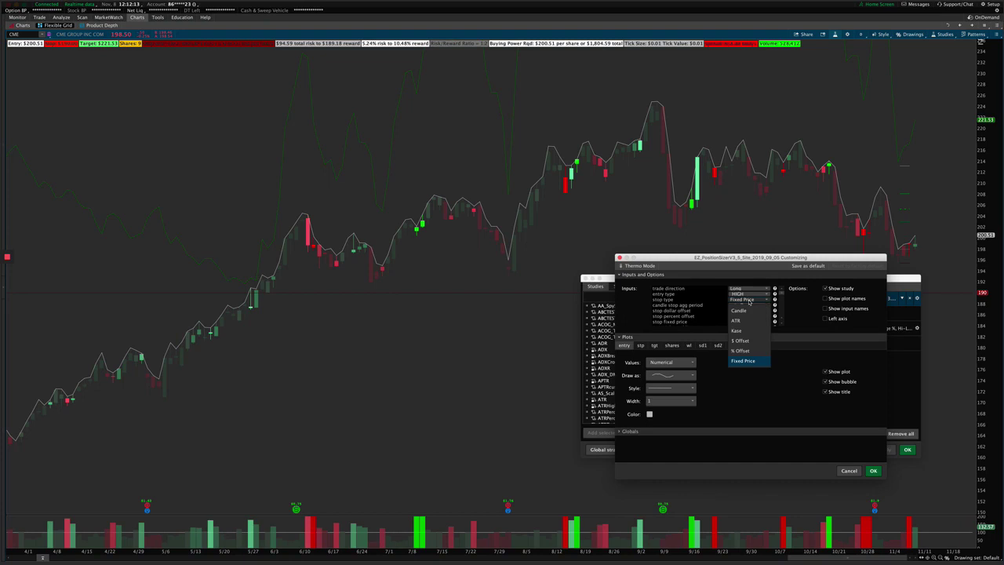
pyautogui.click(740, 310)
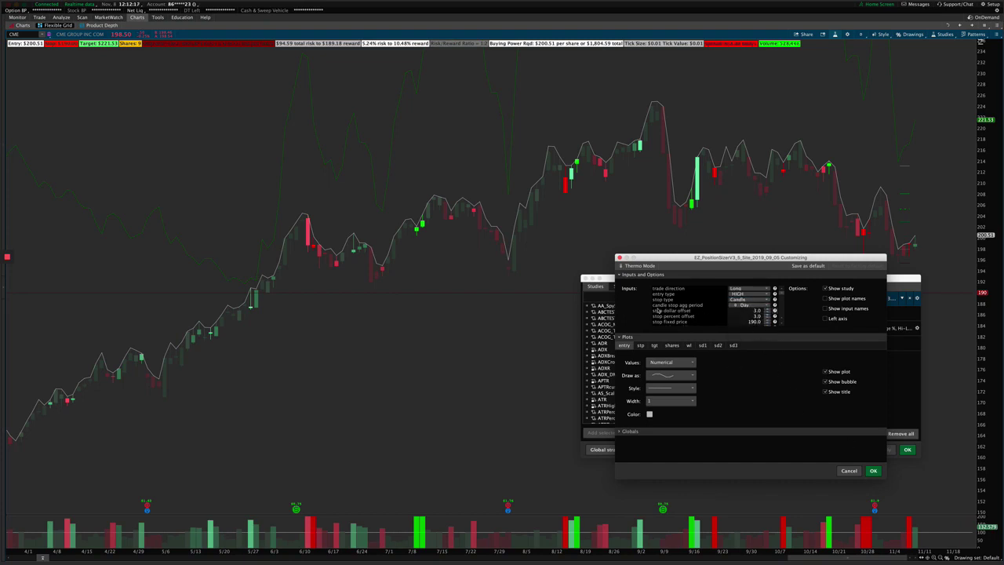
pyautogui.scroll(-1, 737, 304)
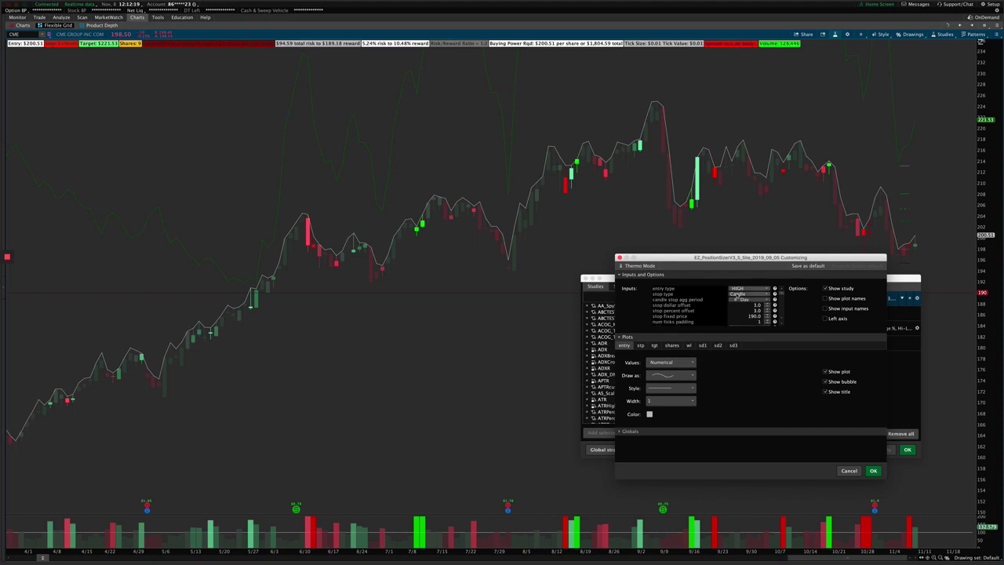
pyautogui.click(737, 294)
pyautogui.click(738, 302)
pyautogui.click(738, 300)
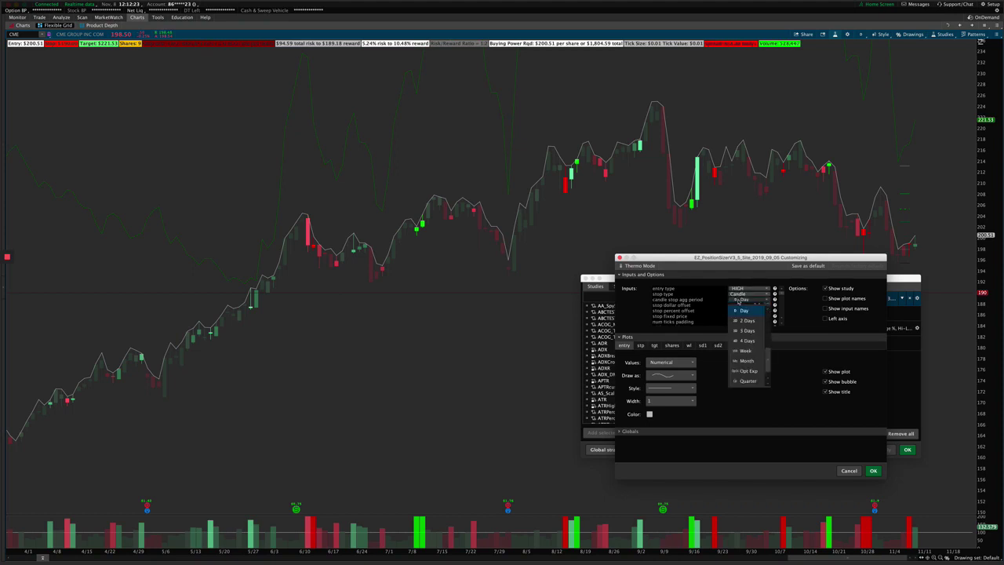
pyautogui.click(738, 301)
pyautogui.click(873, 471)
pyautogui.click(884, 449)
# Set the EZ_PositionSizer study's candle stop aggregation period to Week and apply it to the chart.
pyautogui.doubleClick(753, 298)
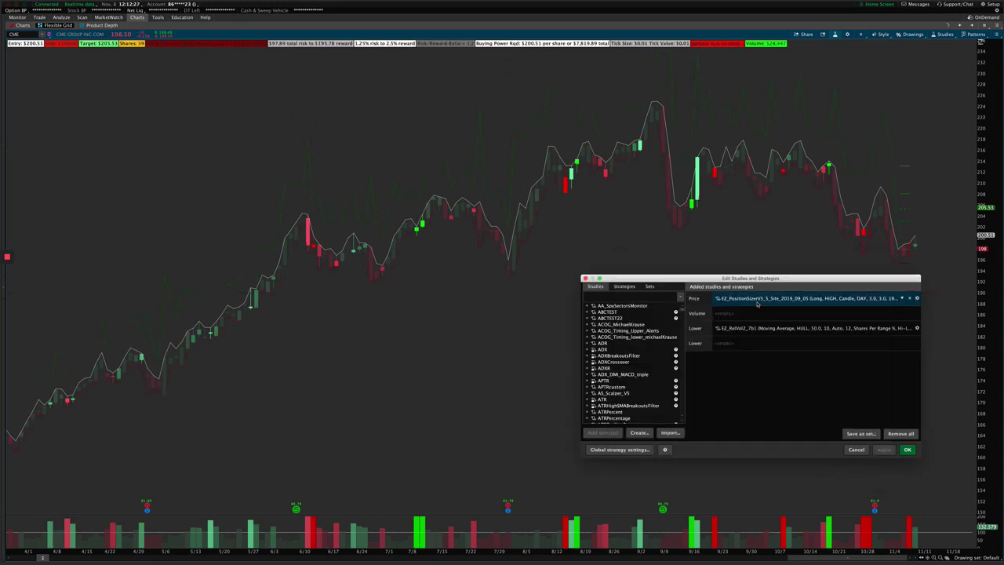
pyautogui.click(752, 304)
pyautogui.click(745, 356)
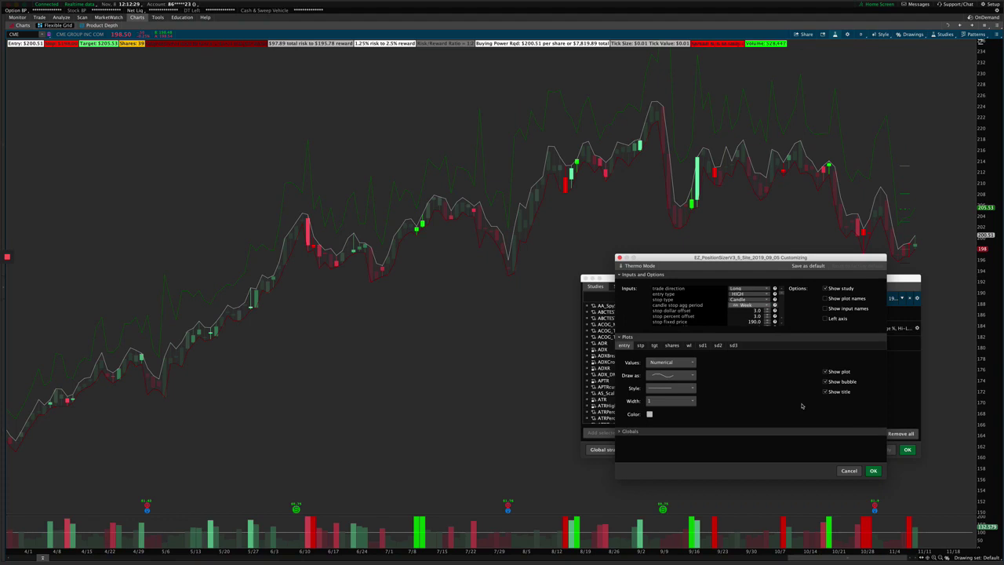
pyautogui.click(873, 471)
pyautogui.click(883, 450)
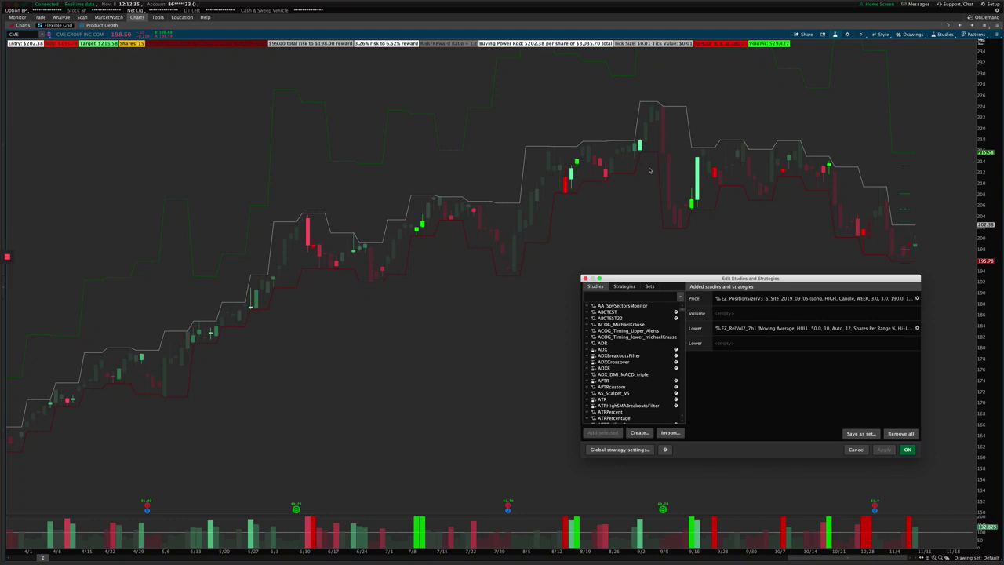
# Return the EZ_PositionSizer study's candle stop aggregation period to Day and save the study's settings.
pyautogui.doubleClick(749, 300)
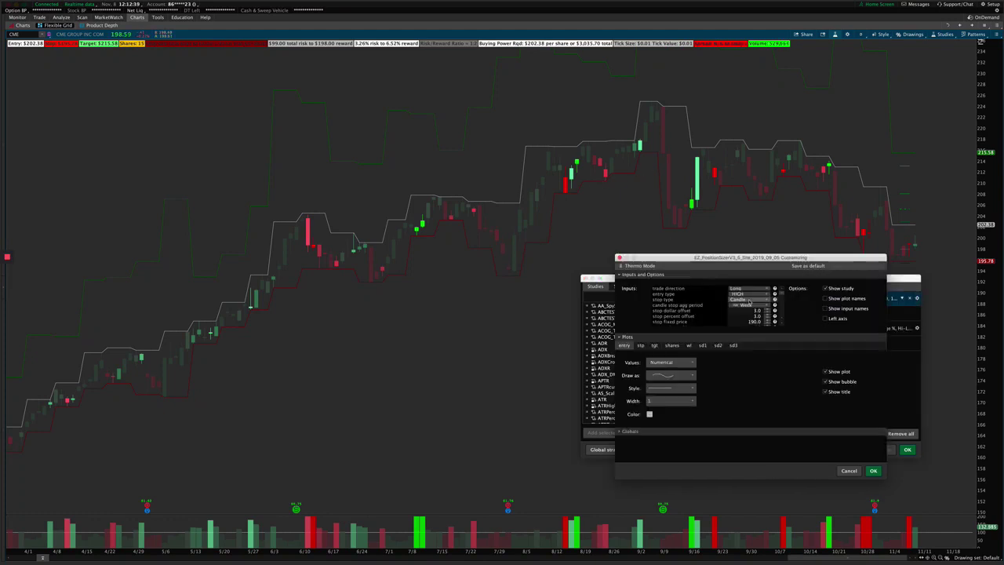
pyautogui.click(747, 305)
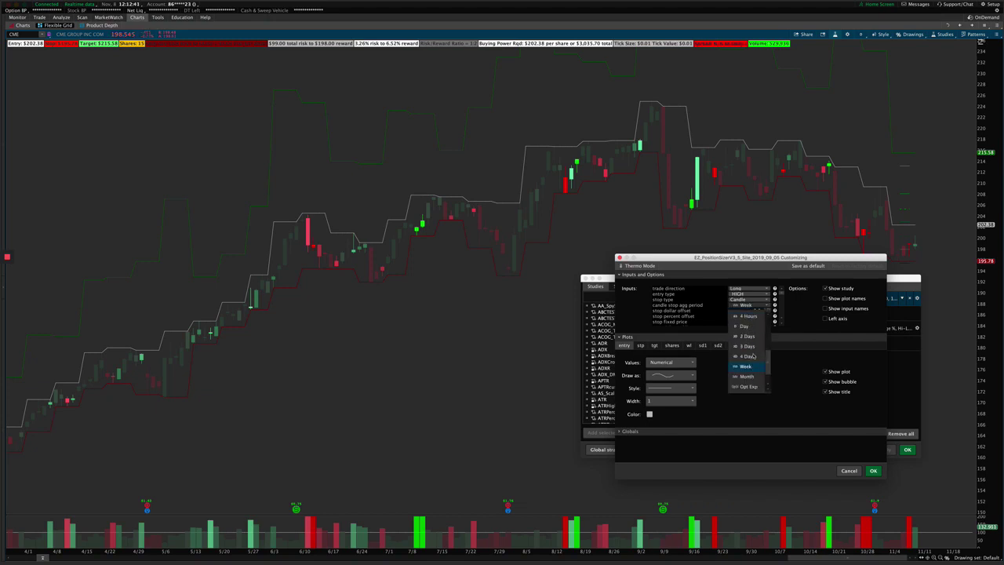
pyautogui.click(746, 308)
pyautogui.scroll(-3, 710, 313)
pyautogui.scroll(-1, 731, 312)
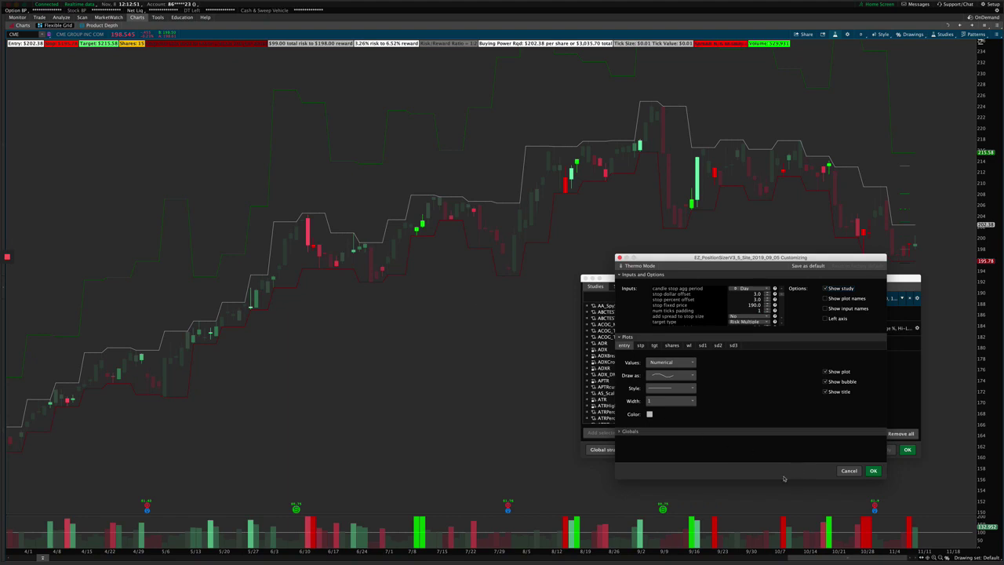
pyautogui.click(872, 472)
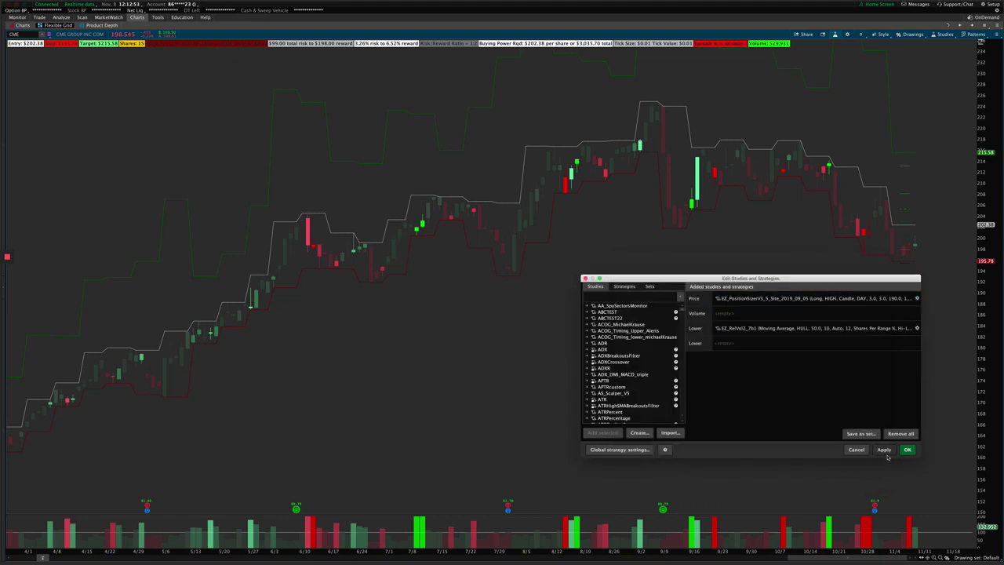
# Examine the help notes for the study's num ticks padding and add spread to stop size inputs, leaving the spread option at No.
pyautogui.doubleClick(816, 298)
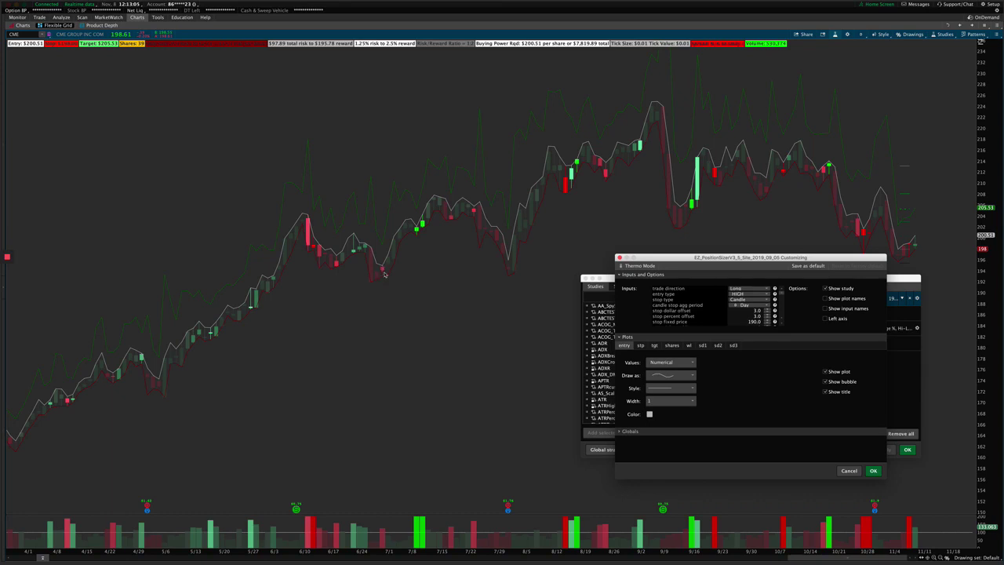
pyautogui.scroll(-3, 755, 304)
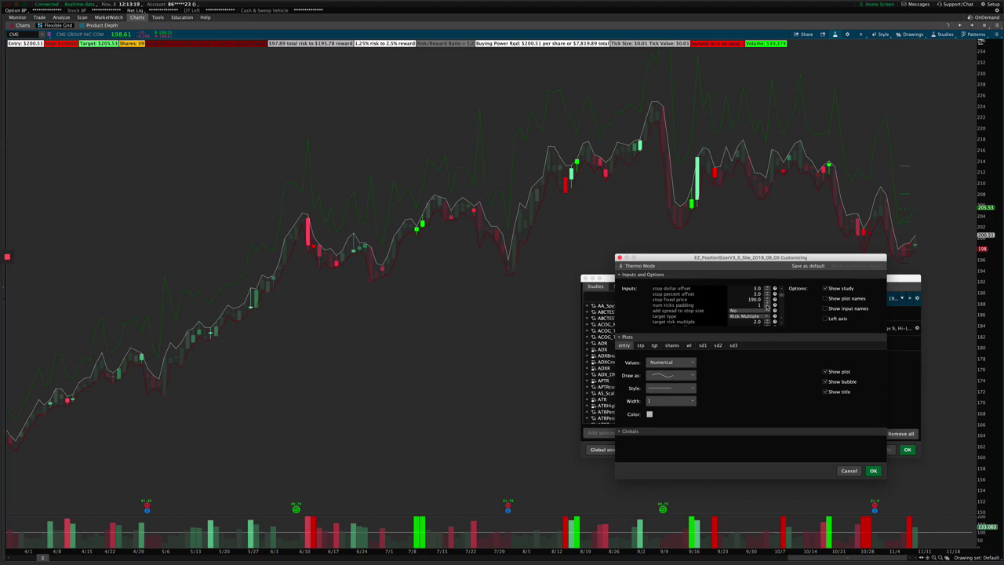
pyautogui.moveTo(775, 306)
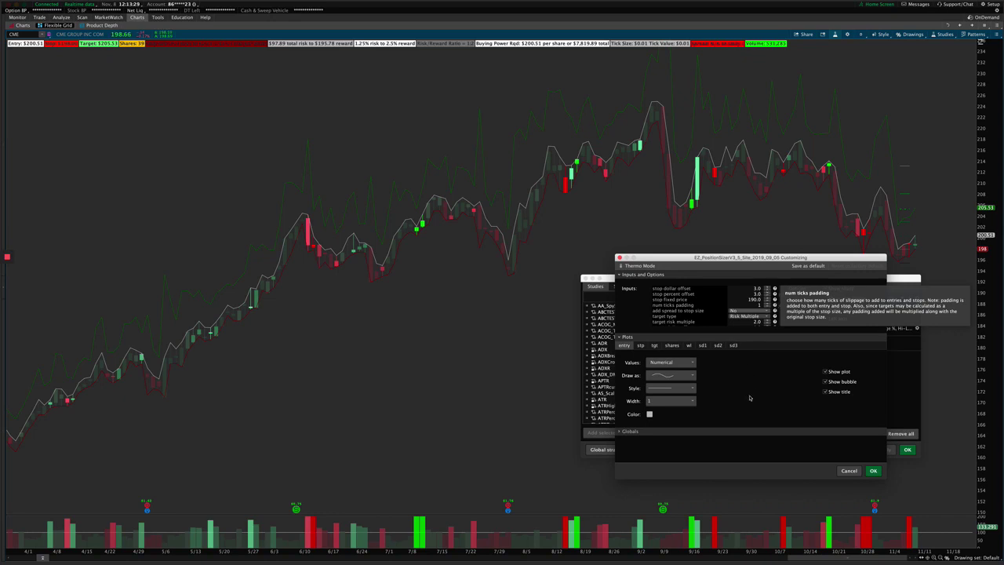
pyautogui.scroll(-2, 748, 301)
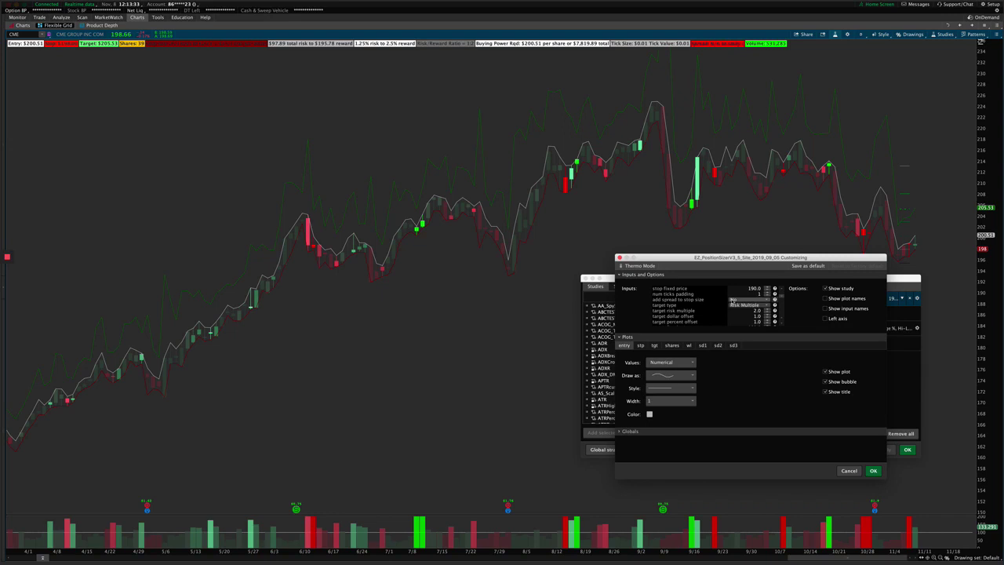
pyautogui.click(734, 300)
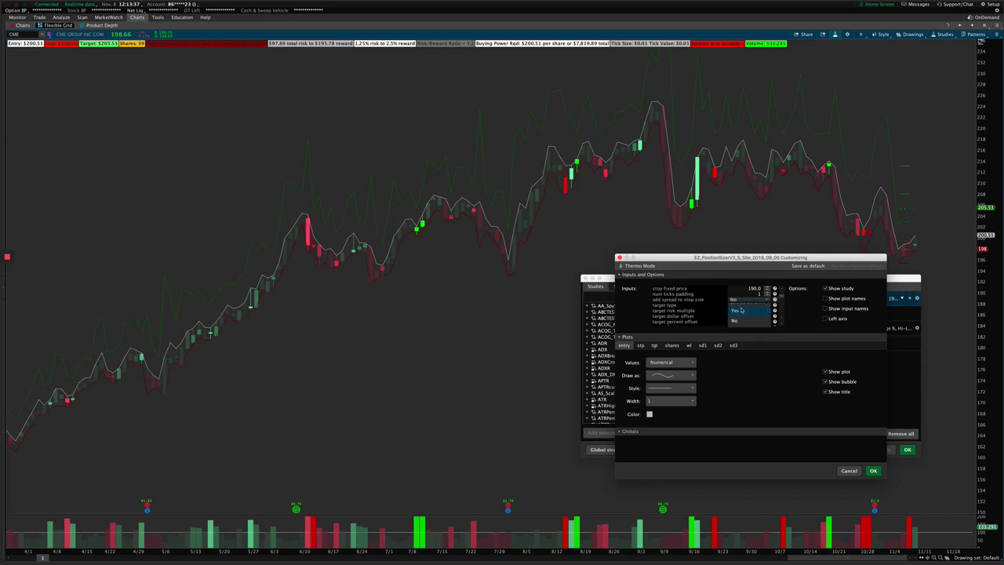
pyautogui.click(779, 401)
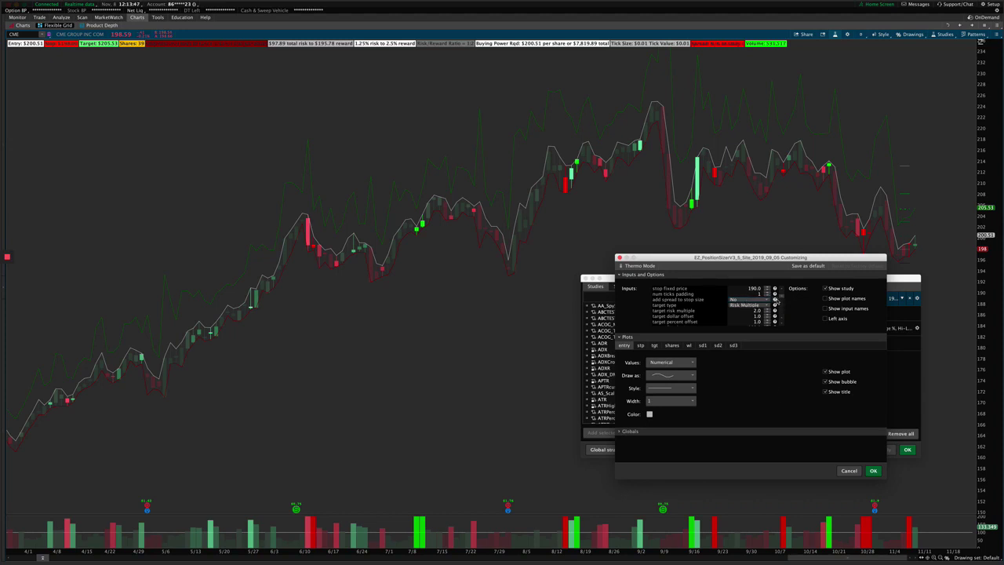
pyautogui.moveTo(775, 300)
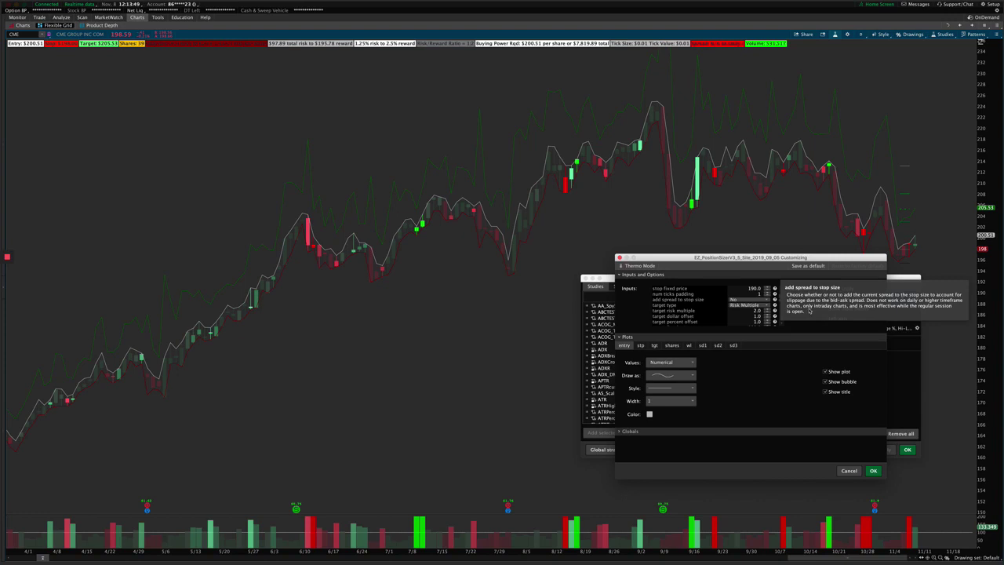
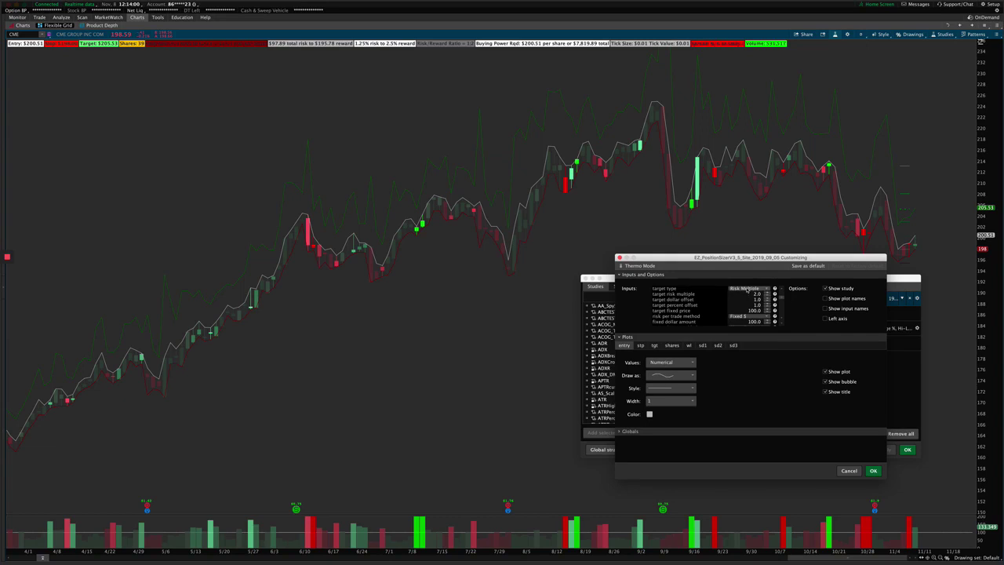
# Review the available target types and the target risk multiple input, keeping the Risk Multiple target type.
pyautogui.click(746, 289)
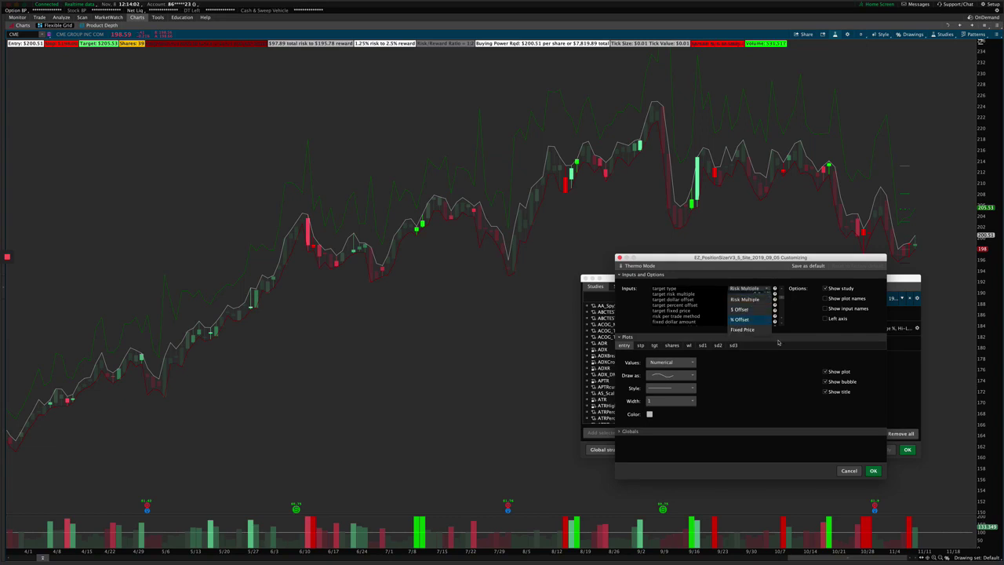
pyautogui.click(795, 374)
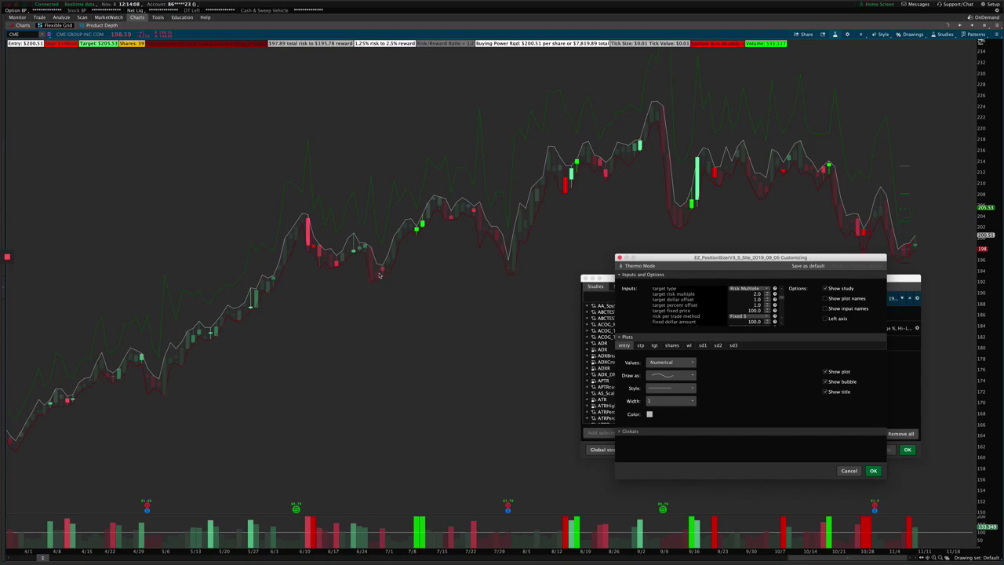
pyautogui.click(751, 293)
pyautogui.click(751, 290)
pyautogui.click(748, 292)
pyautogui.doubleClick(751, 293)
pyautogui.press('Return')
# Set the study's target type to $ Offset with a target dollar offset of 4.0 and apply it to the chart.
pyautogui.click(755, 289)
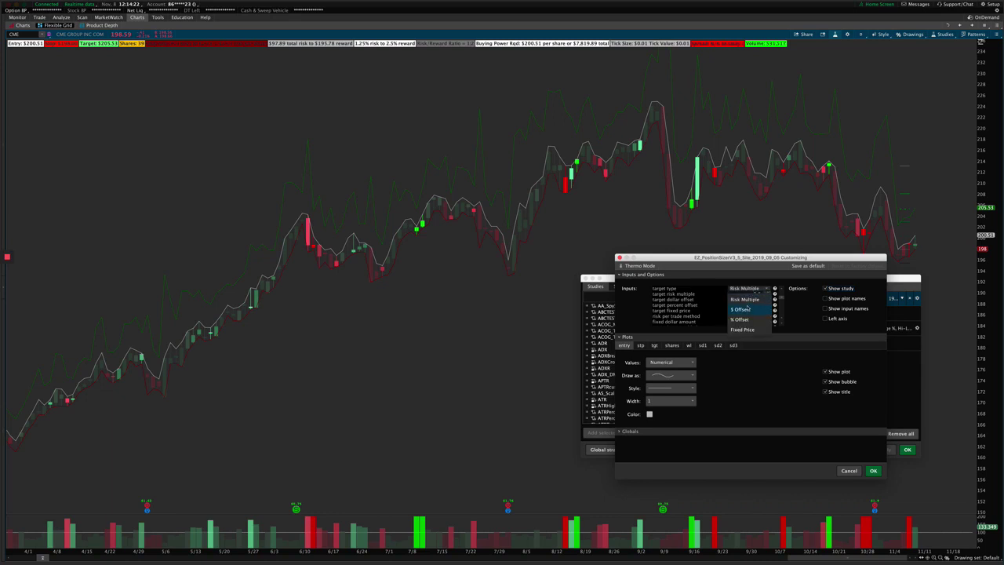
pyautogui.click(748, 309)
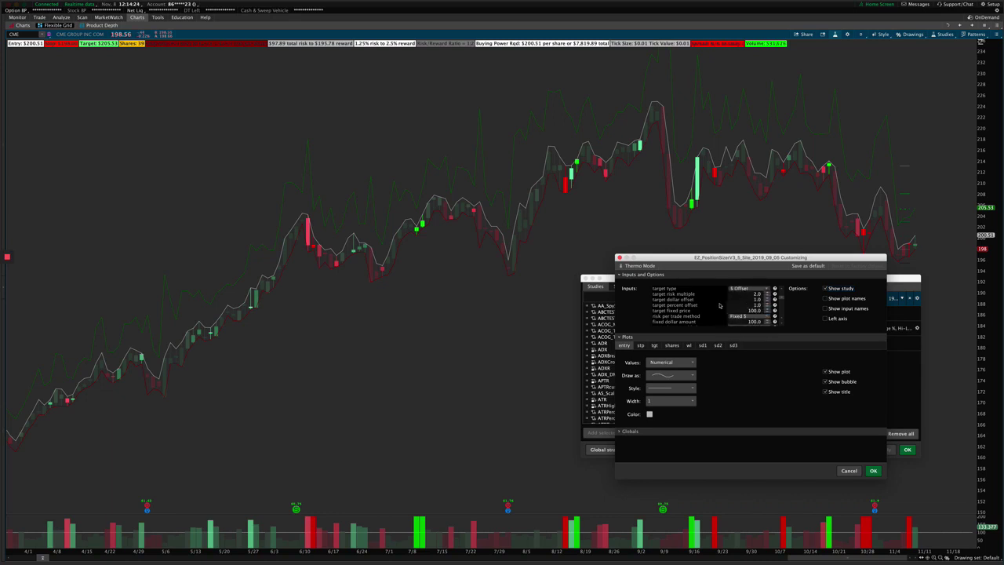
pyautogui.scroll(5, 725, 310)
pyautogui.scroll(-5, 723, 306)
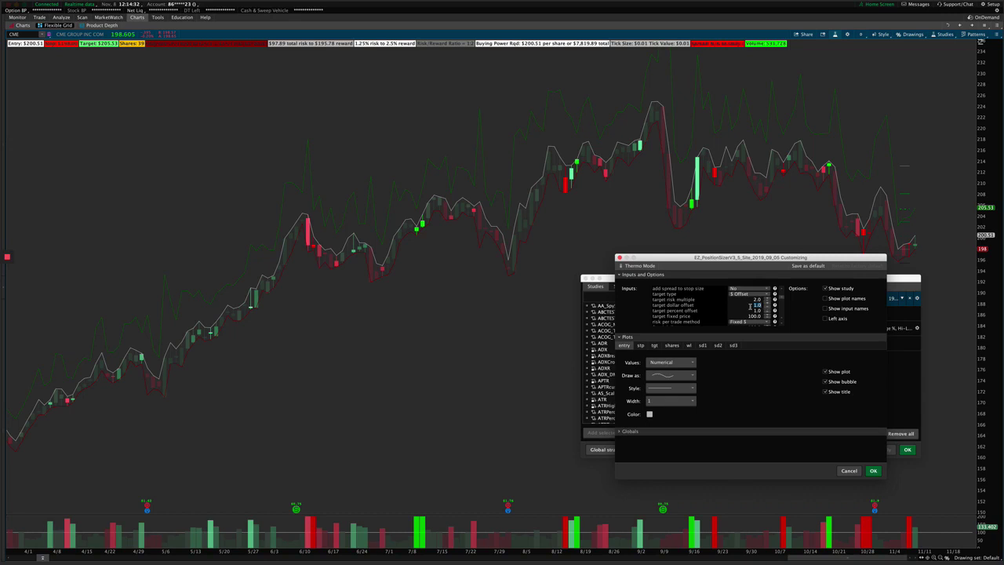
pyautogui.write('.0')
pyautogui.click(873, 470)
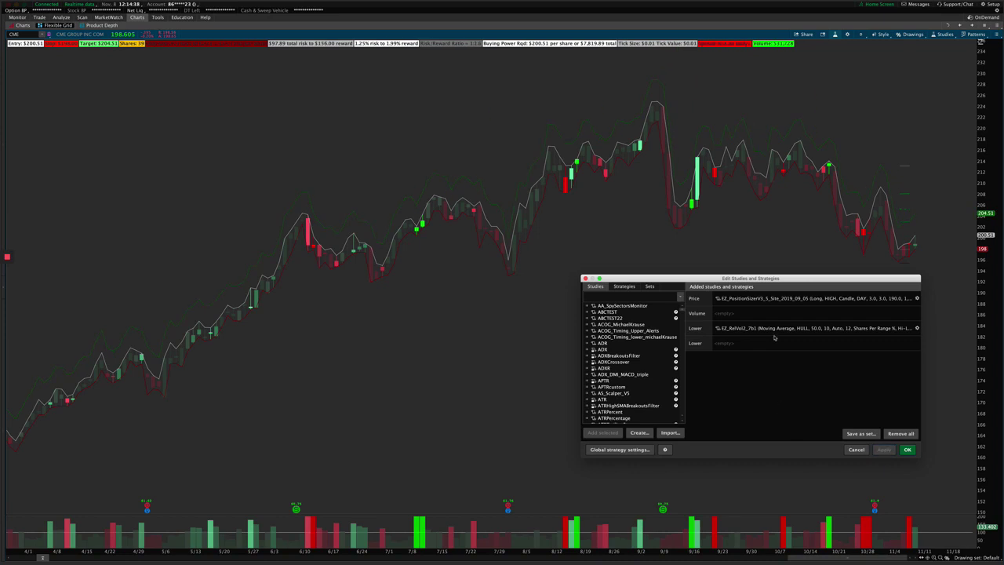
# Set the EZ_PositionSizer study's target type to % Offset with a target percent offset of 4.0 and apply it to the chart.
pyautogui.doubleClick(782, 299)
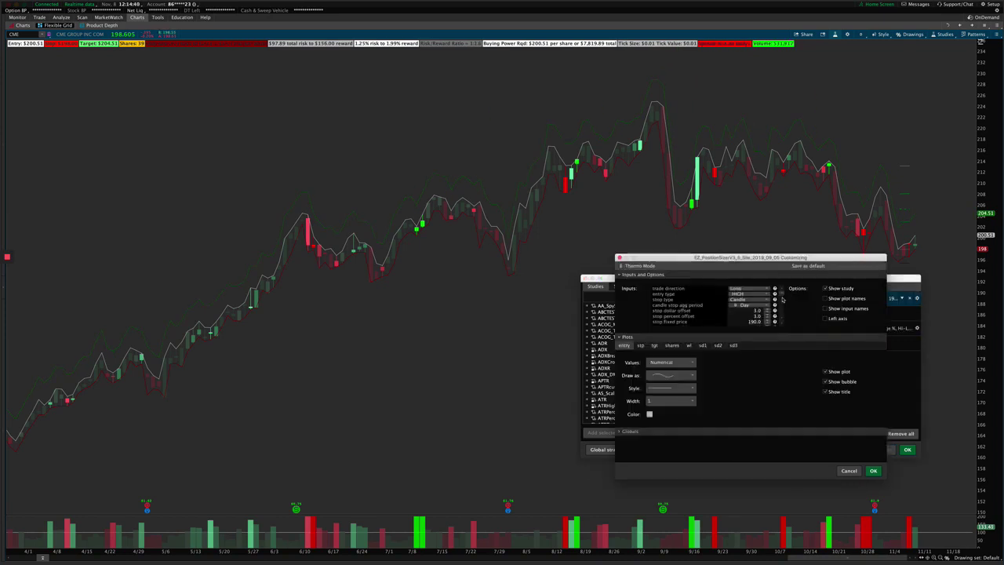
pyautogui.scroll(-5, 752, 304)
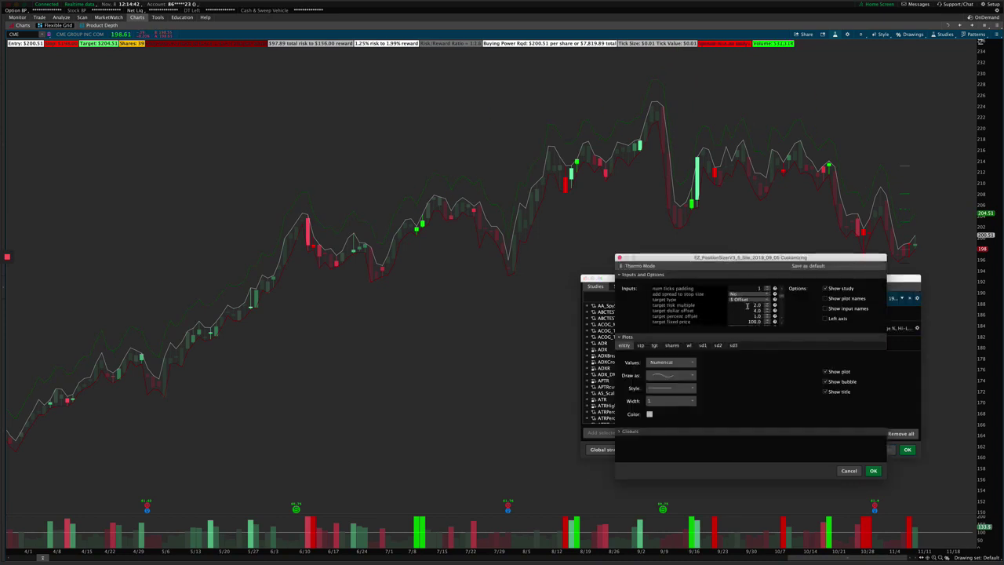
pyautogui.scroll(-1, 747, 306)
pyautogui.click(749, 294)
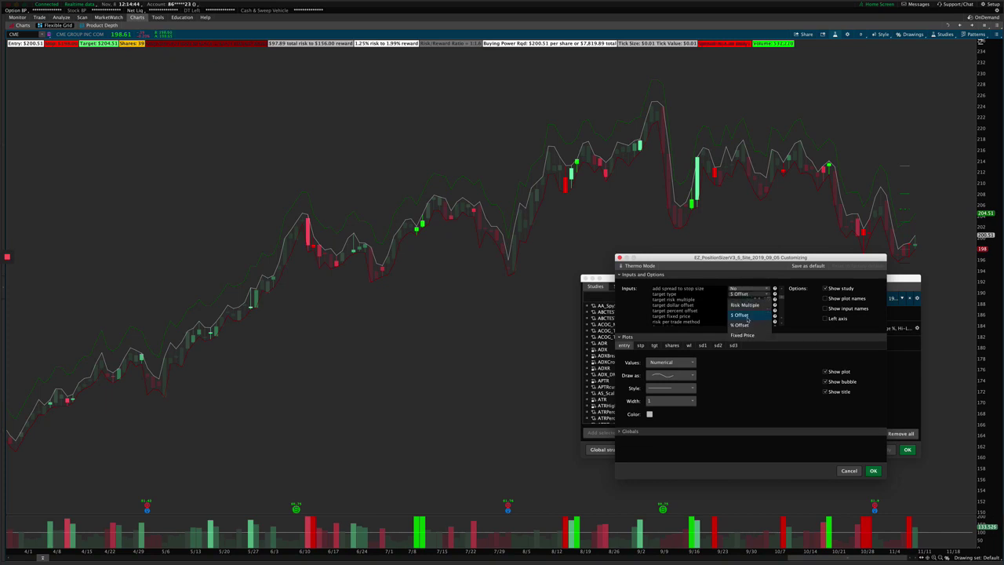
pyautogui.click(745, 315)
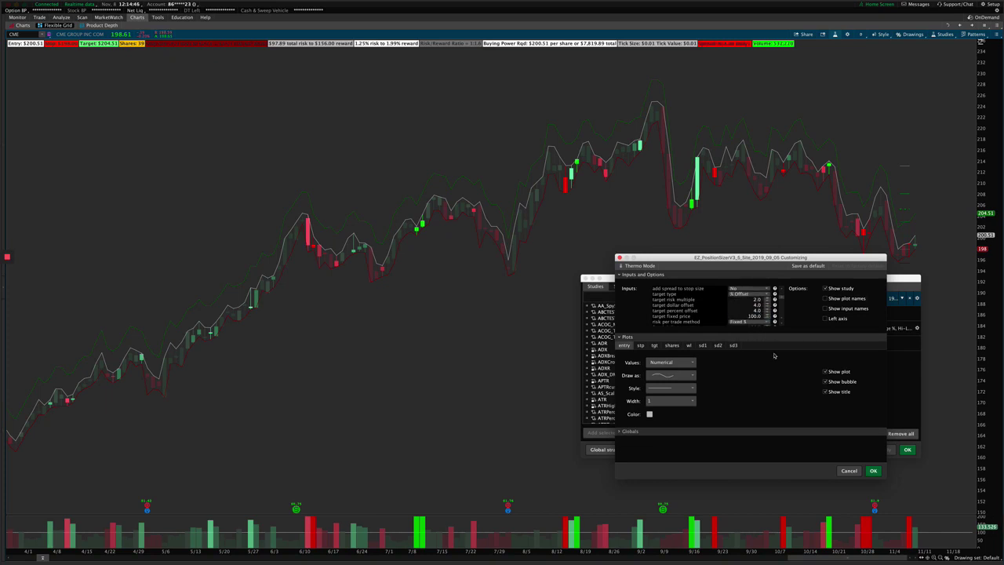
pyautogui.click(874, 471)
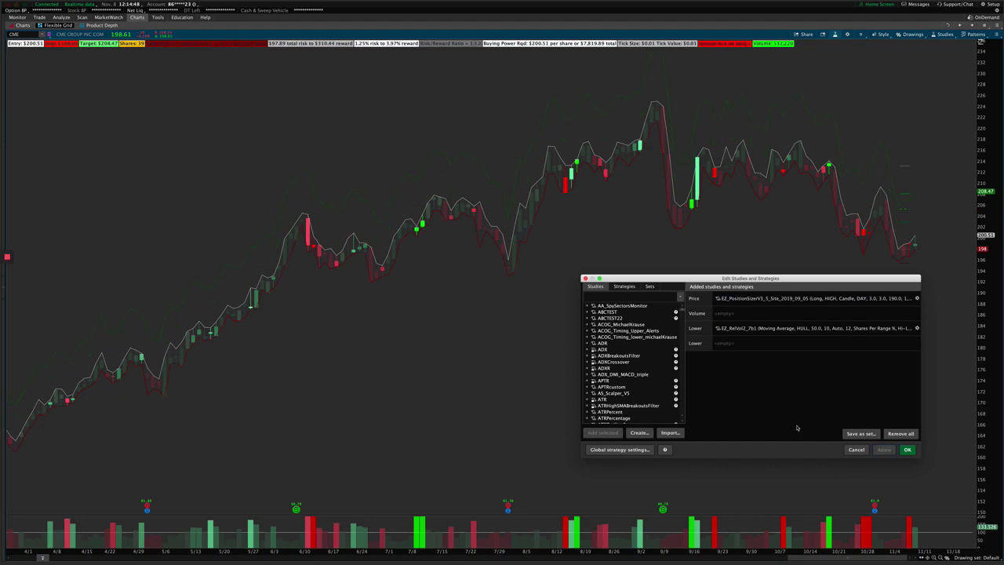
# Set the study's target type to Fixed Price with a target fixed price of 220.0 and apply it to the chart.
pyautogui.doubleClick(729, 299)
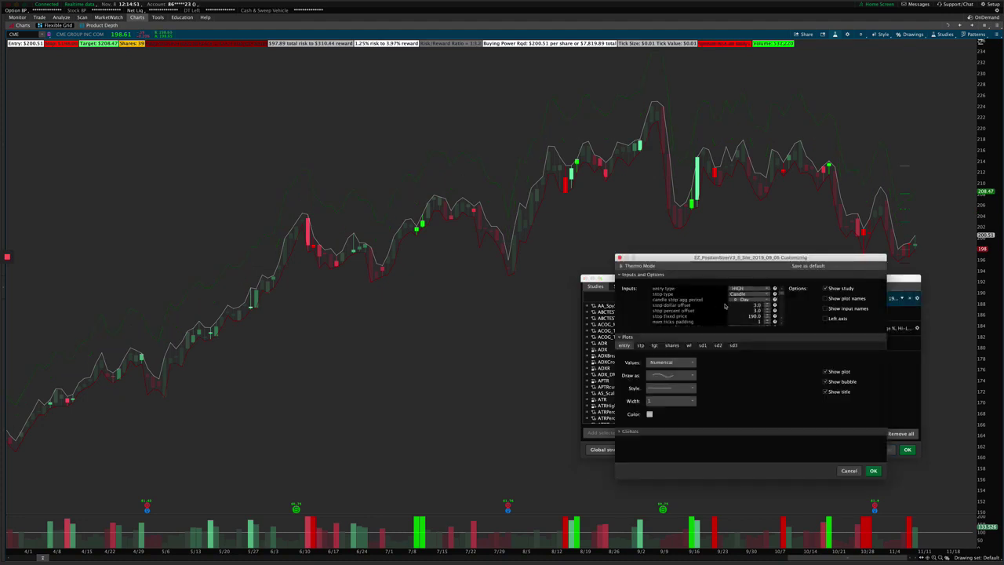
pyautogui.click(745, 300)
pyautogui.click(750, 314)
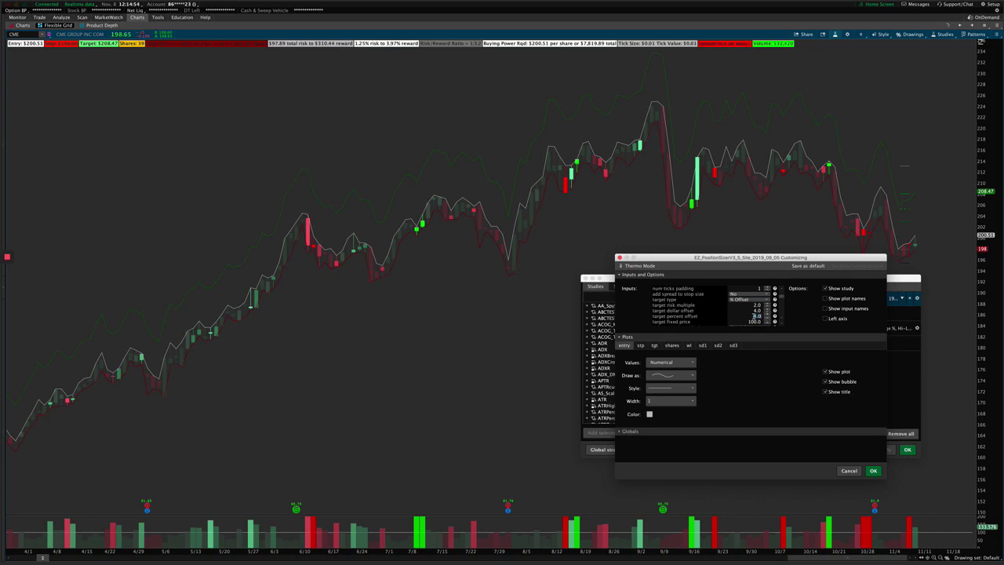
pyautogui.click(745, 299)
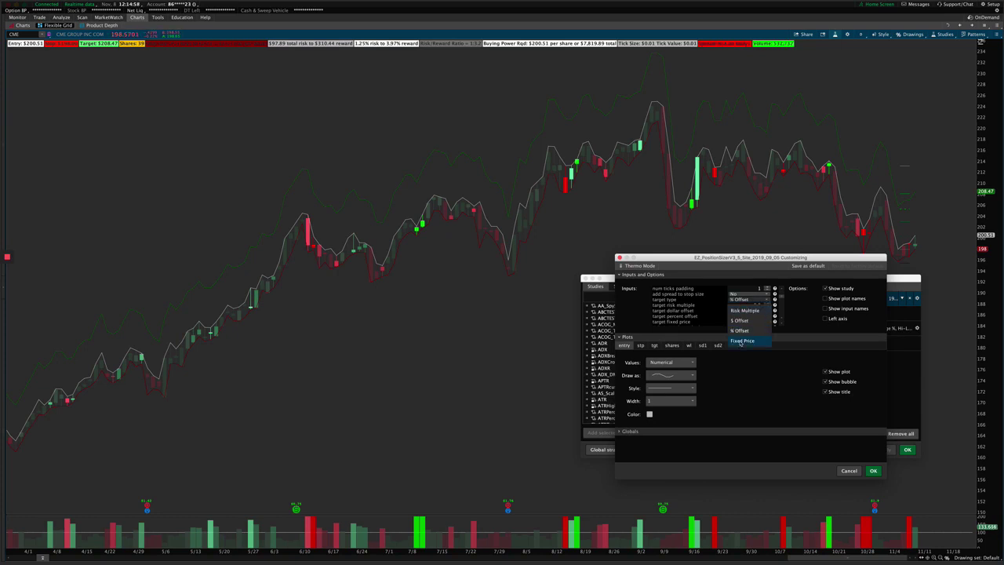
pyautogui.click(740, 342)
pyautogui.scroll(-1, 741, 309)
pyautogui.click(743, 310)
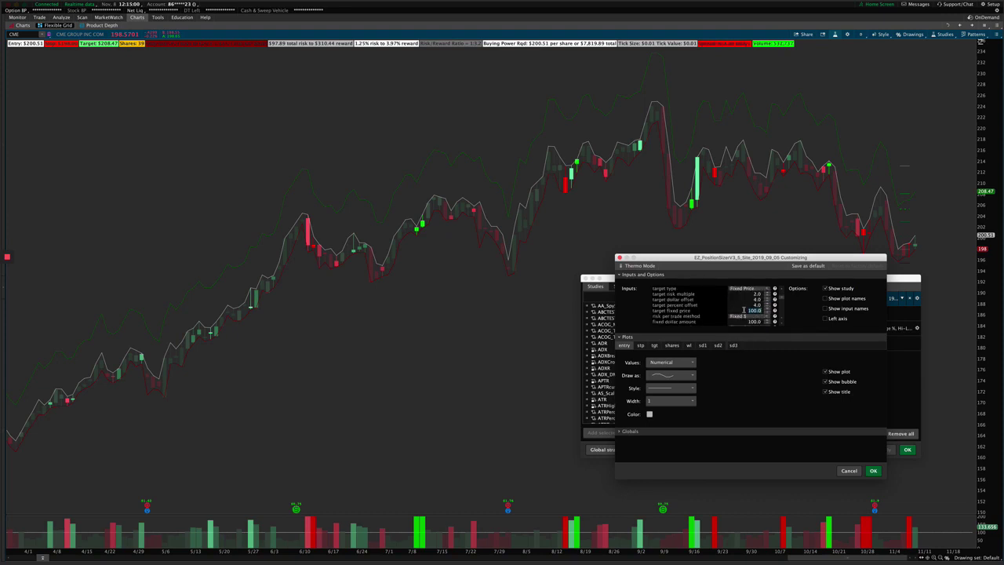
pyautogui.press('Return')
pyautogui.click(745, 311)
pyautogui.scroll(3, 745, 310)
pyautogui.scroll(-3, 748, 316)
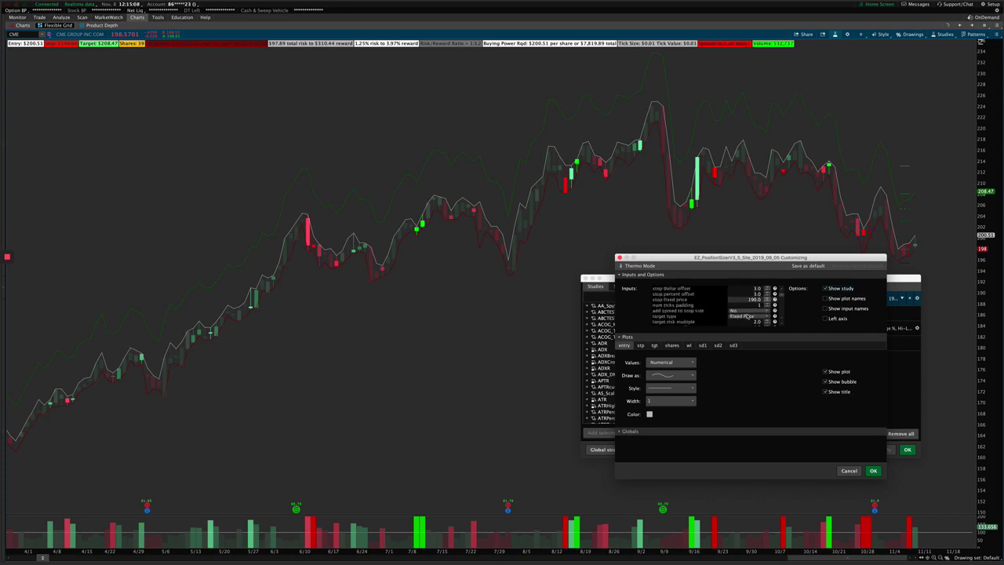
pyautogui.scroll(-3, 746, 313)
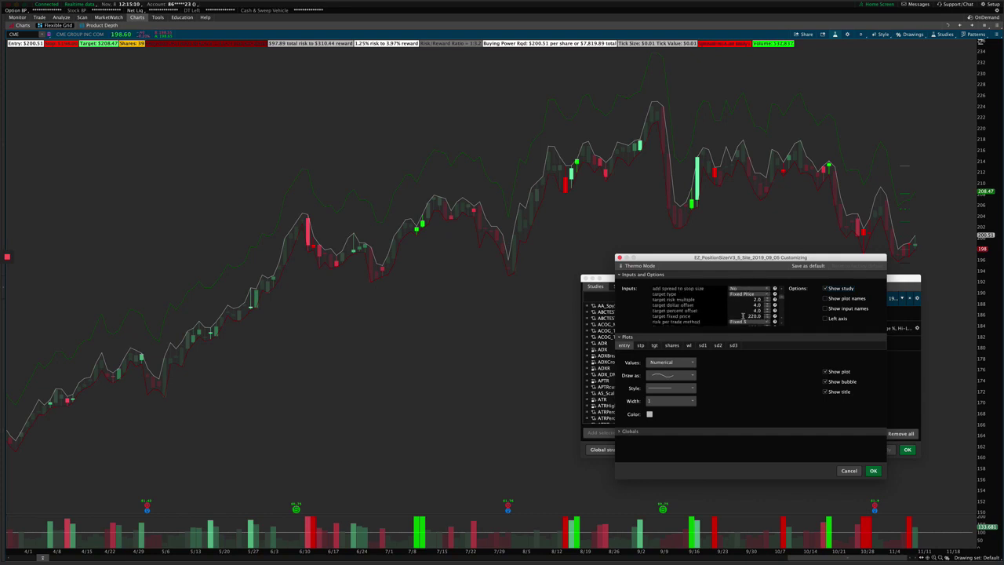
pyautogui.click(873, 470)
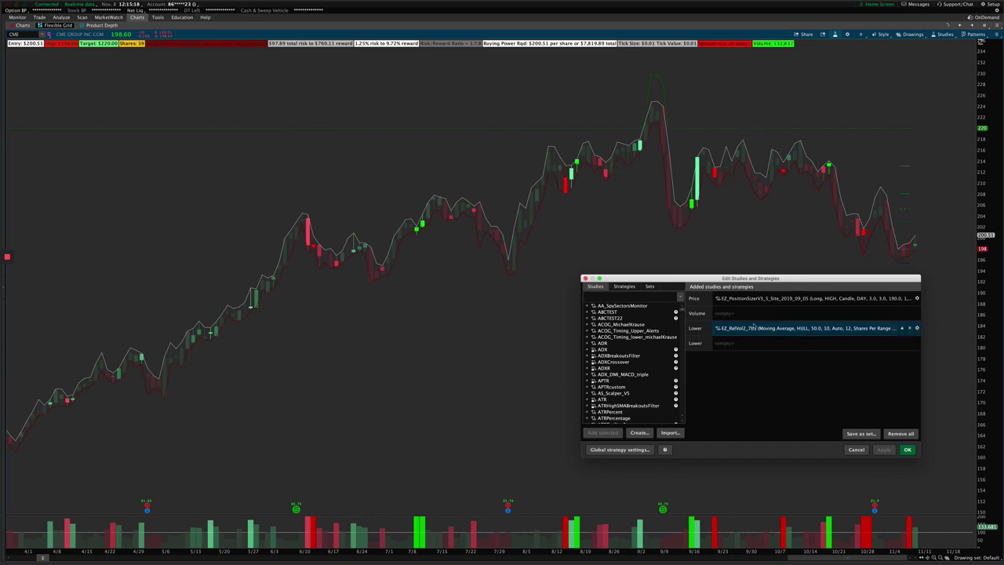
# Return the EZ_PositionSizer study's target type to Risk Multiple and apply the change to the chart.
pyautogui.doubleClick(733, 298)
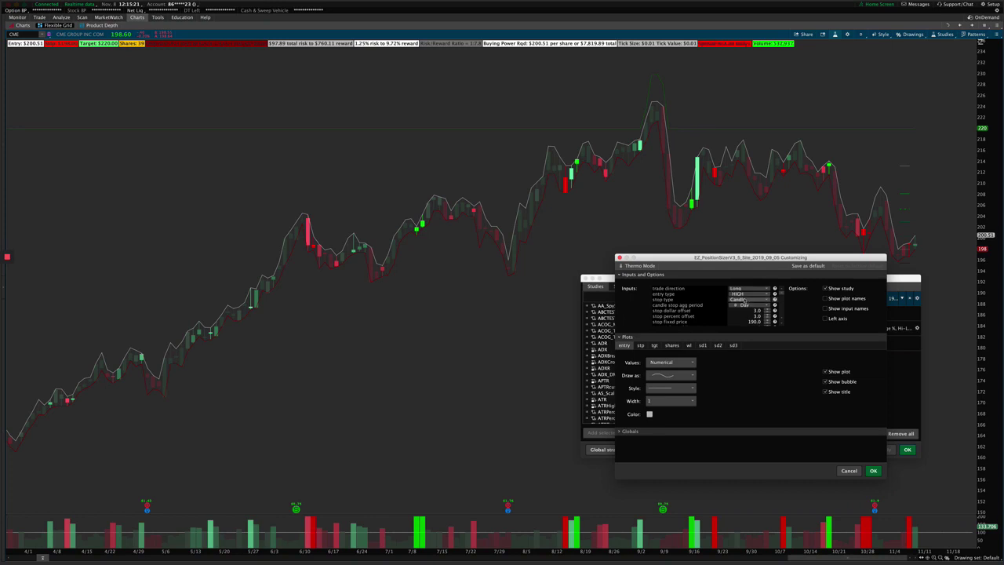
pyautogui.scroll(-3, 731, 310)
pyautogui.click(742, 306)
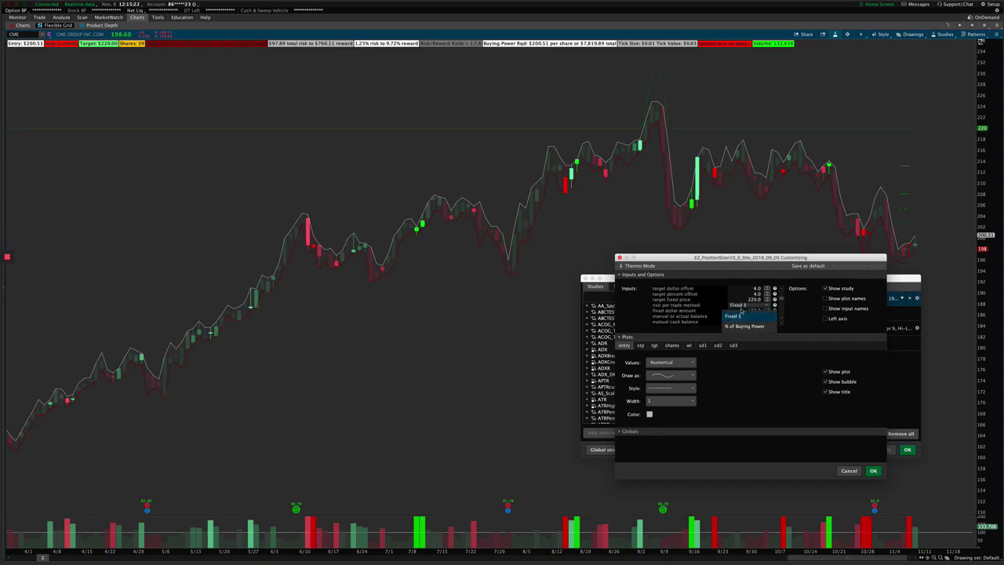
pyautogui.click(741, 306)
pyautogui.scroll(3, 741, 307)
pyautogui.click(745, 295)
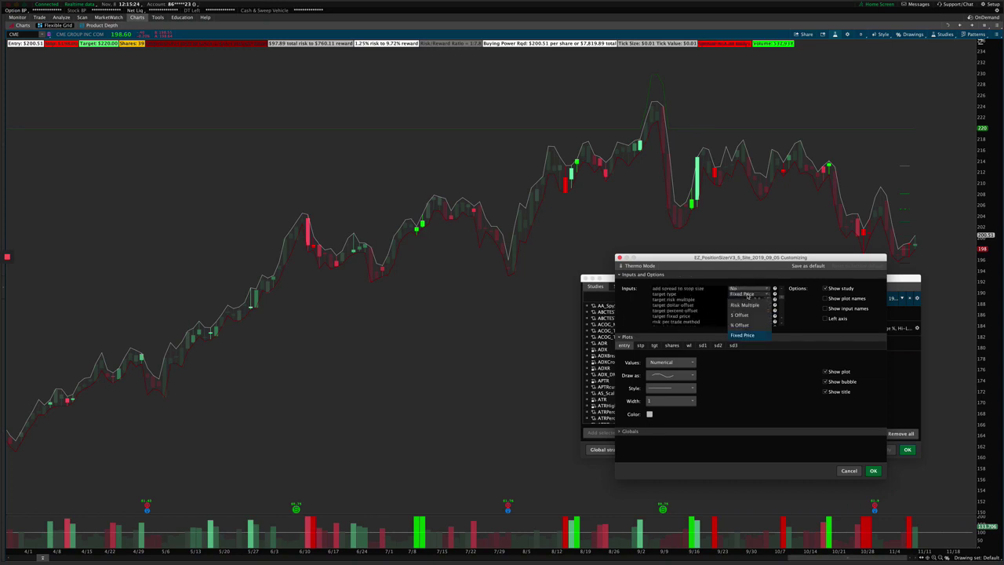
pyautogui.click(745, 305)
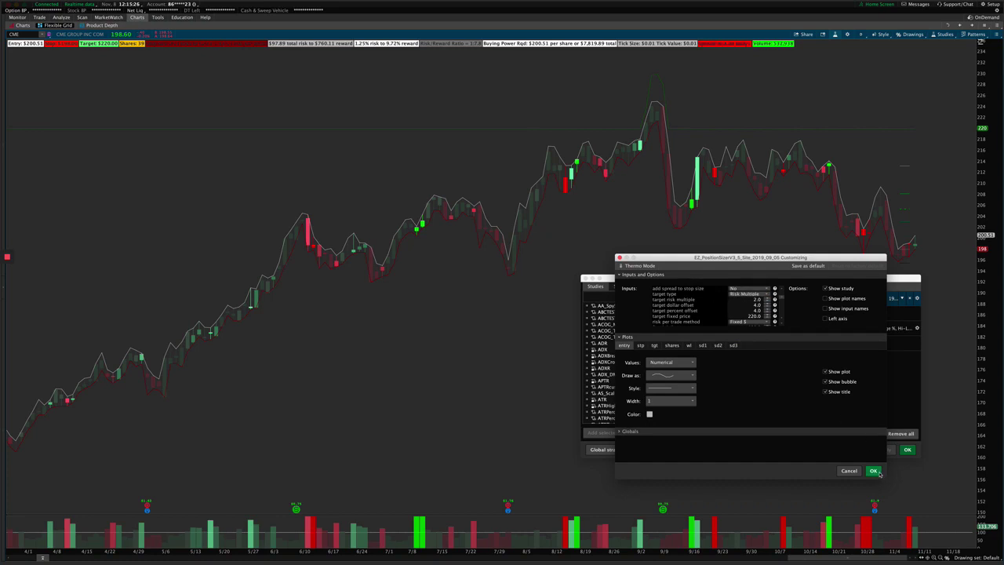
pyautogui.click(873, 470)
pyautogui.click(885, 450)
# Reopen the study's settings and review the risk per trade method options and related inputs, keeping Fixed $.
pyautogui.doubleClick(784, 298)
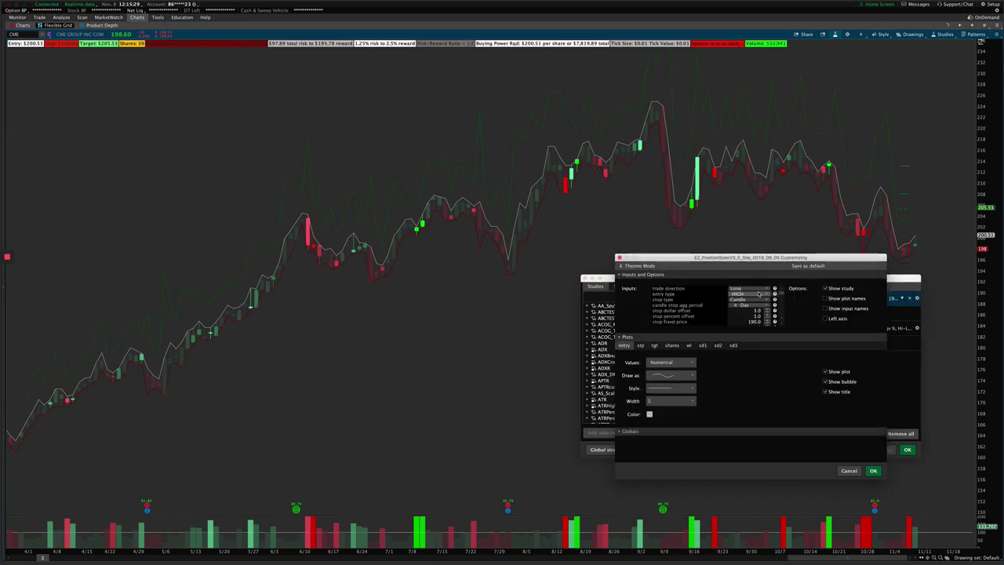
pyautogui.scroll(-5, 742, 306)
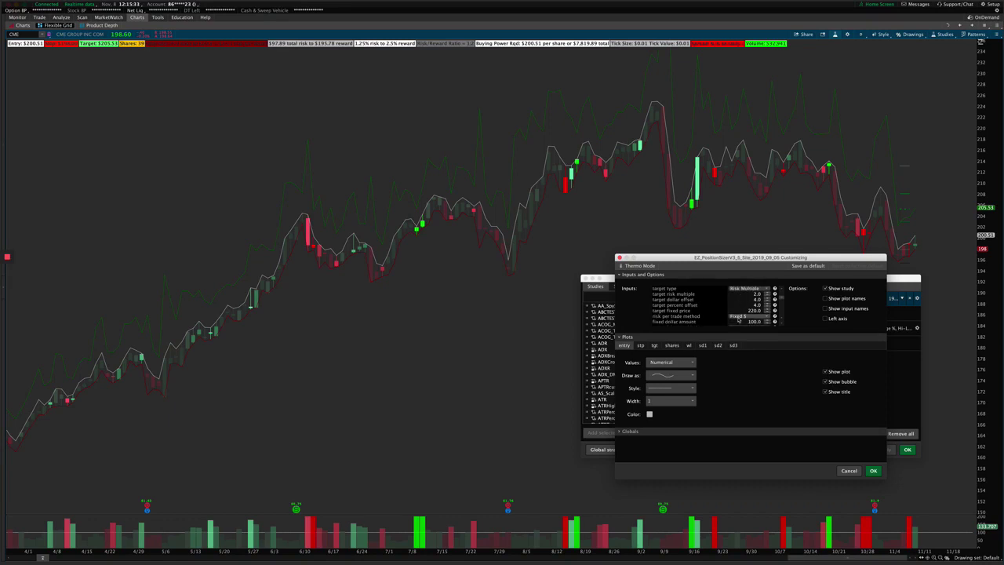
pyautogui.scroll(-2, 706, 317)
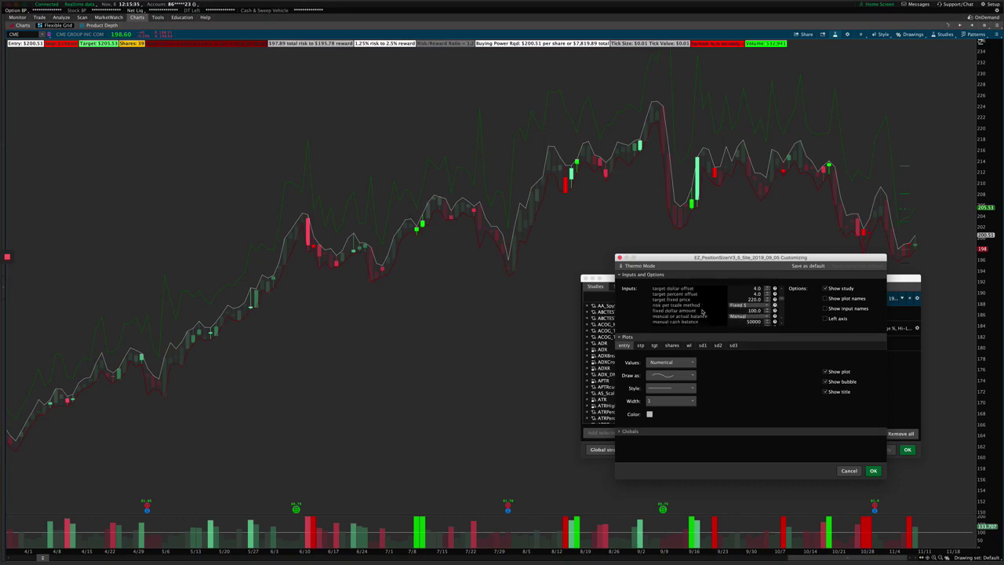
pyautogui.scroll(-3, 703, 313)
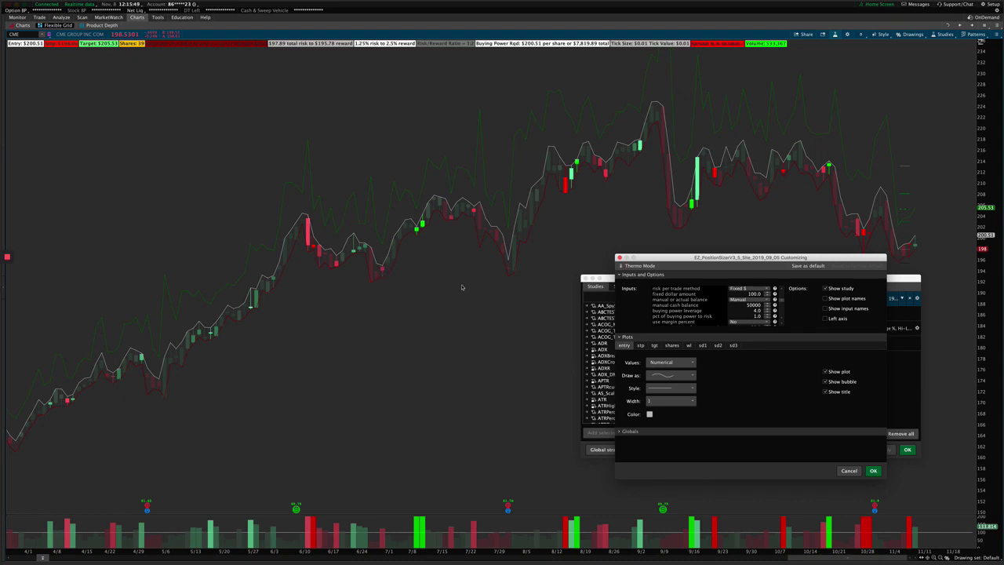
pyautogui.click(745, 289)
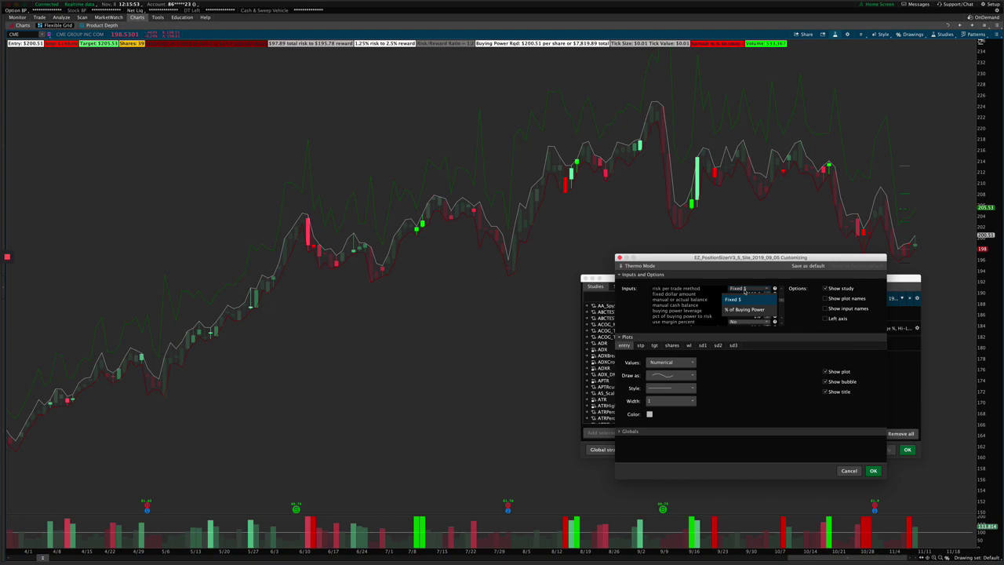
pyautogui.click(745, 289)
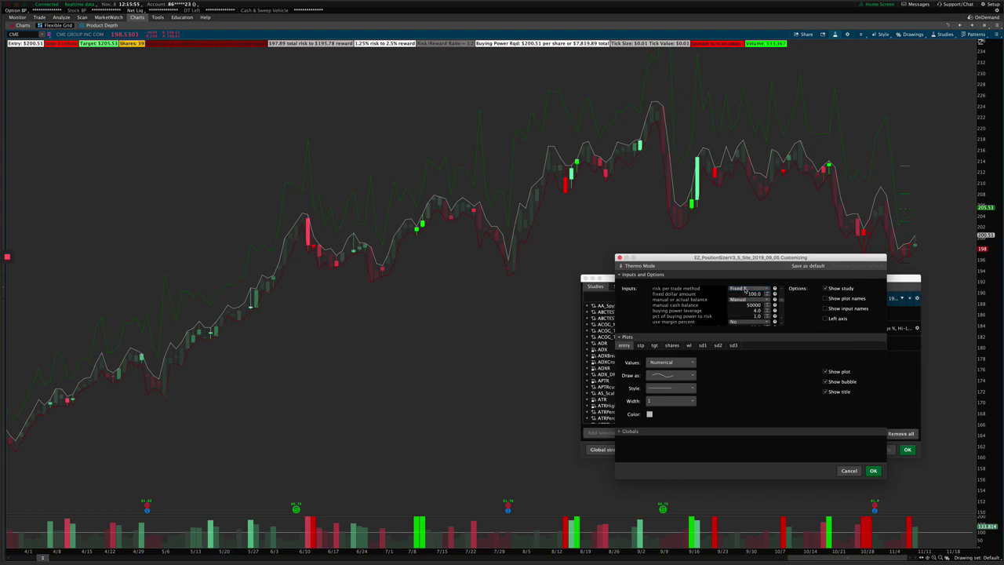
# Set the study's fixed dollar amount to 2.0 and its risk per trade method to % of Buying Power.
pyautogui.click(746, 294)
pyautogui.click(745, 290)
pyautogui.click(749, 309)
pyautogui.scroll(5, 752, 296)
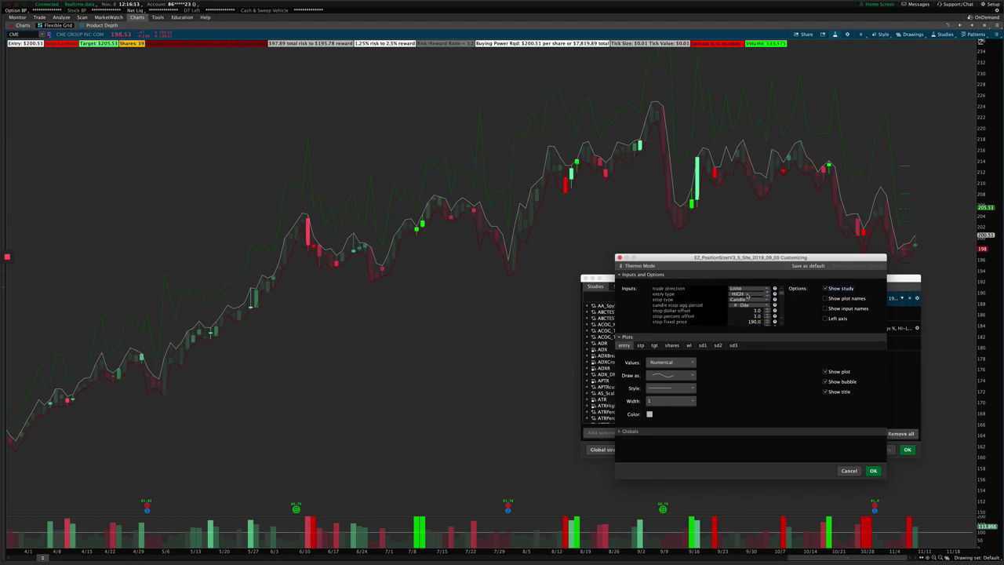
pyautogui.scroll(-5, 737, 302)
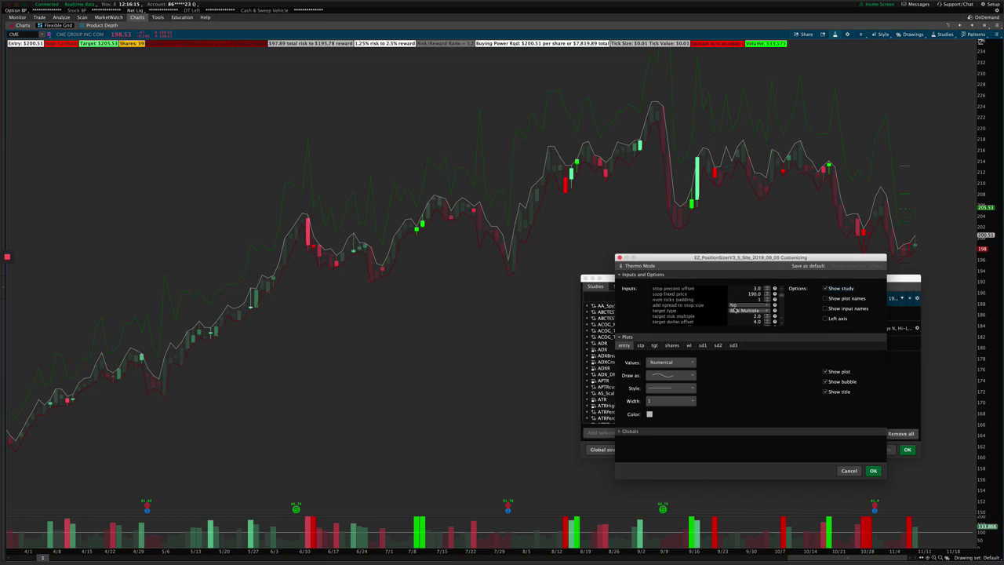
pyautogui.scroll(-3, 707, 303)
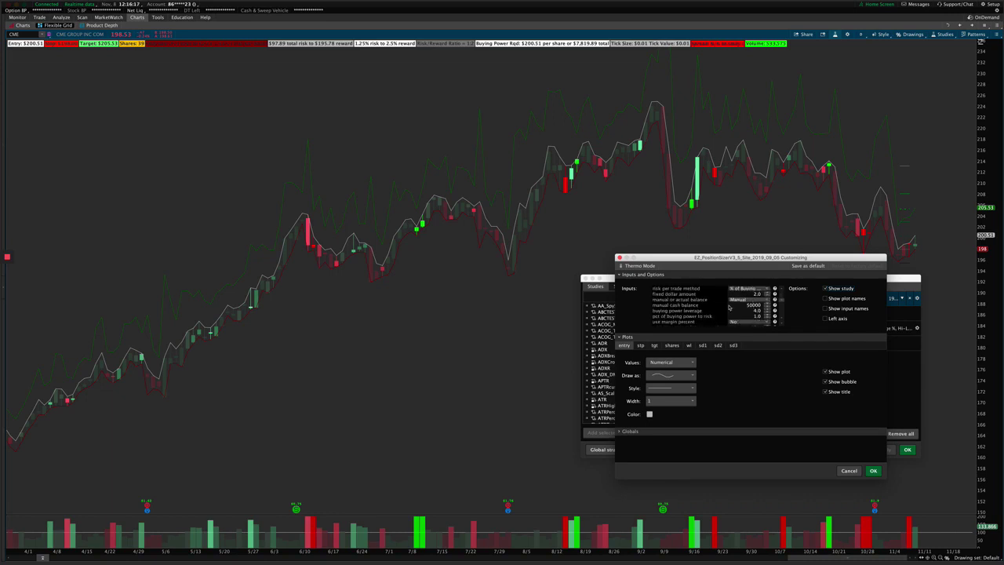
# Set the study's percent of buying power to risk input to 4.0.
pyautogui.doubleClick(751, 315)
pyautogui.write('2')
pyautogui.doubleClick(750, 316)
pyautogui.doubleClick(751, 314)
pyautogui.click(754, 315)
# Return the risk per trade method to Fixed $ with a fixed dollar amount of 100.0.
pyautogui.click(746, 290)
pyautogui.click(746, 292)
pyautogui.scroll(-5, 745, 292)
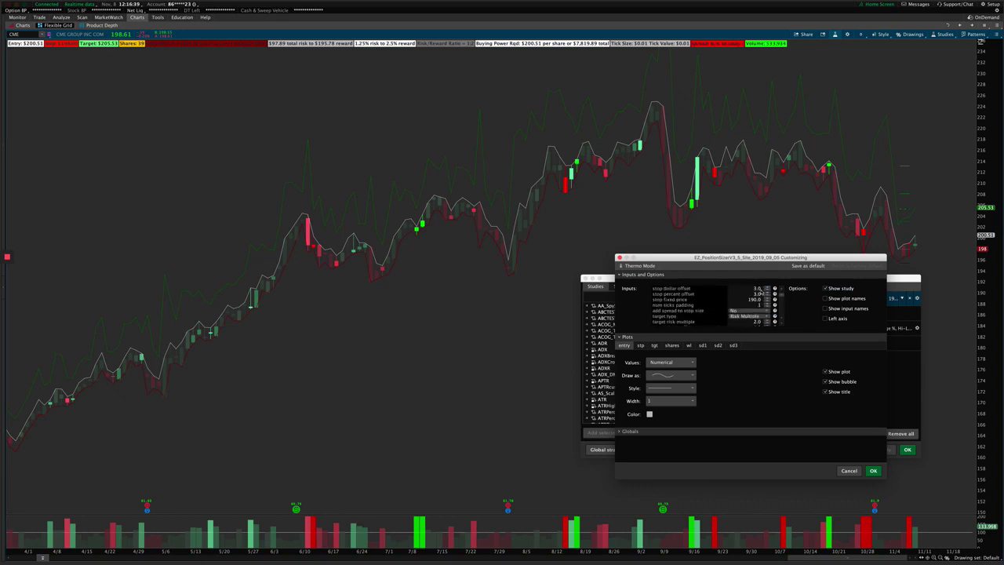
pyautogui.scroll(5, 745, 298)
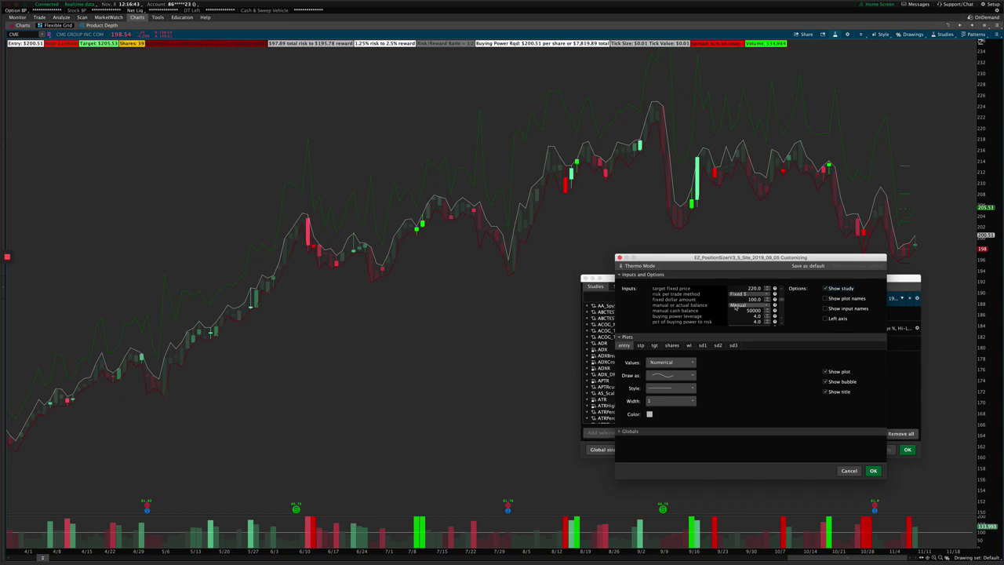
# Review the options of the manual or actual balance input, keeping Manual.
pyautogui.click(735, 307)
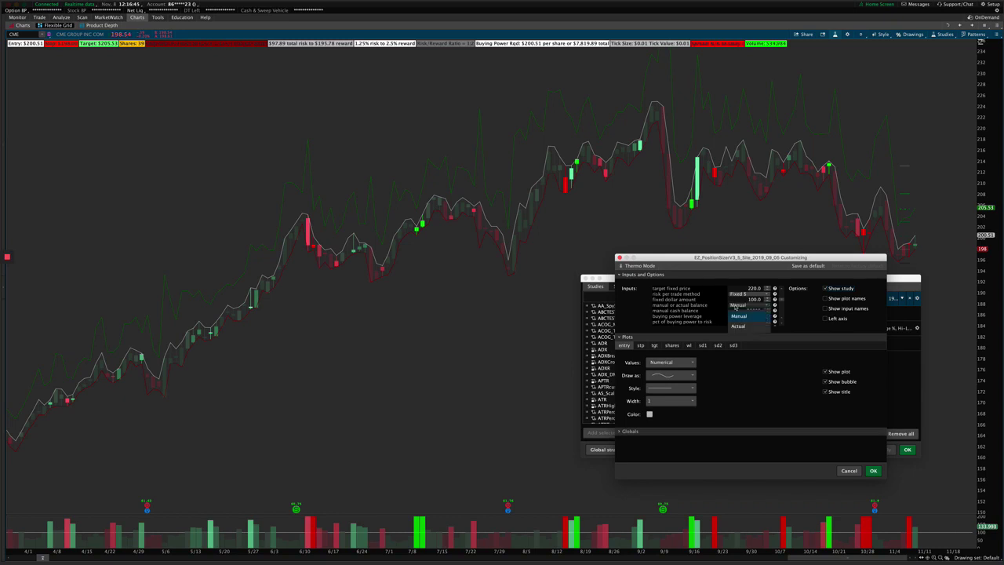
pyautogui.click(737, 306)
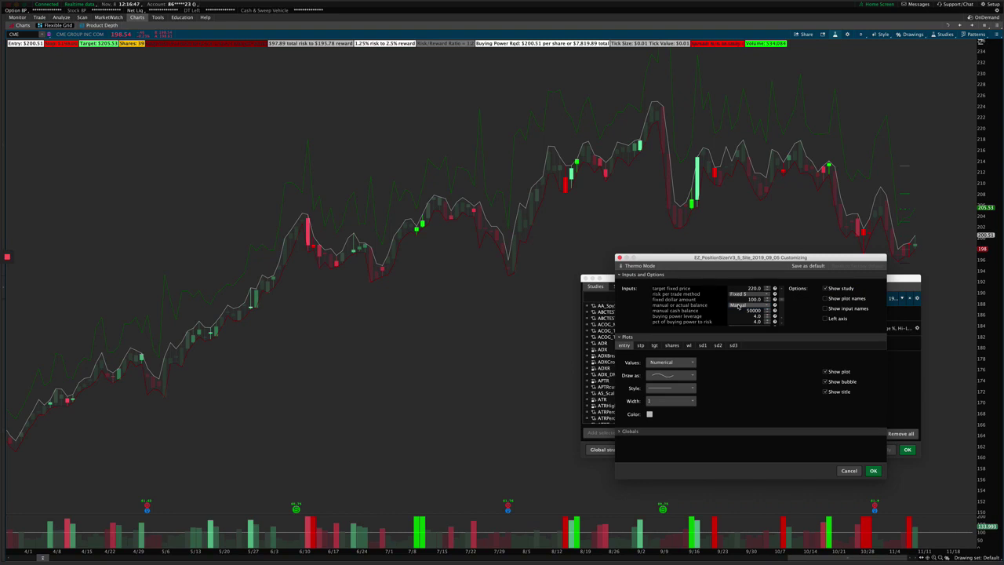
pyautogui.click(738, 307)
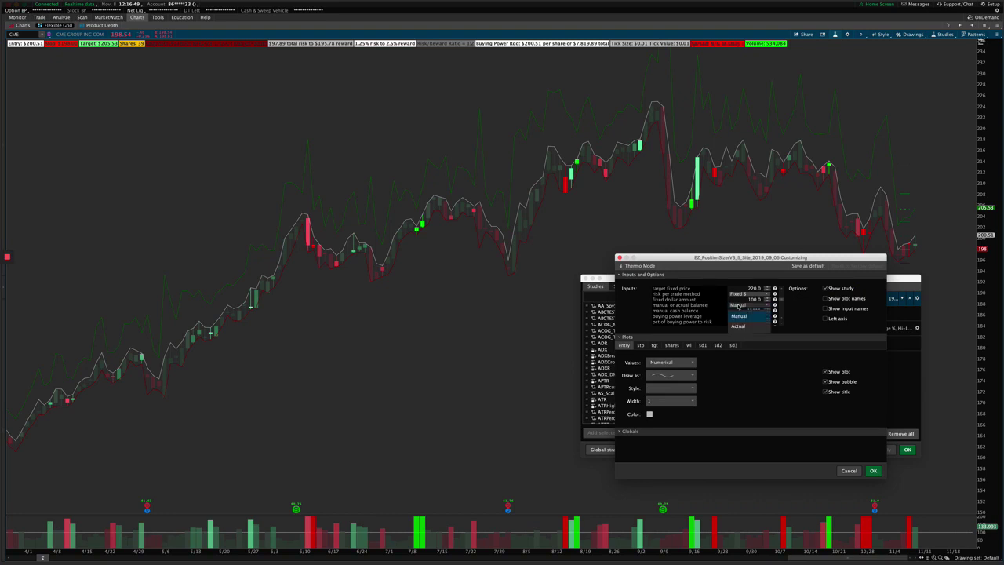
pyautogui.click(738, 306)
pyautogui.click(738, 307)
pyautogui.click(738, 306)
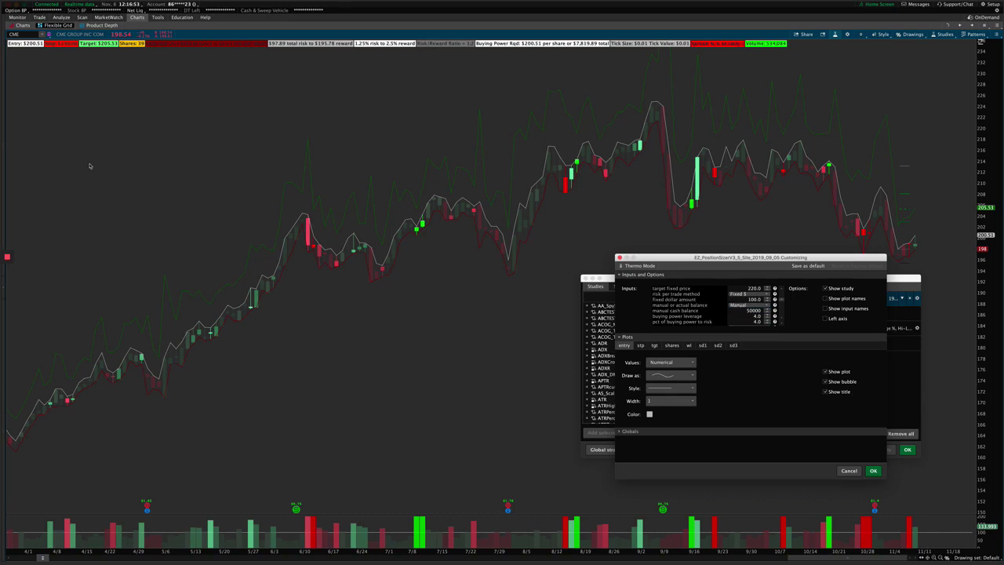
# Examine the buying power and margin inputs and the risk per trade method options, keeping Fixed $.
pyautogui.scroll(-2, 736, 297)
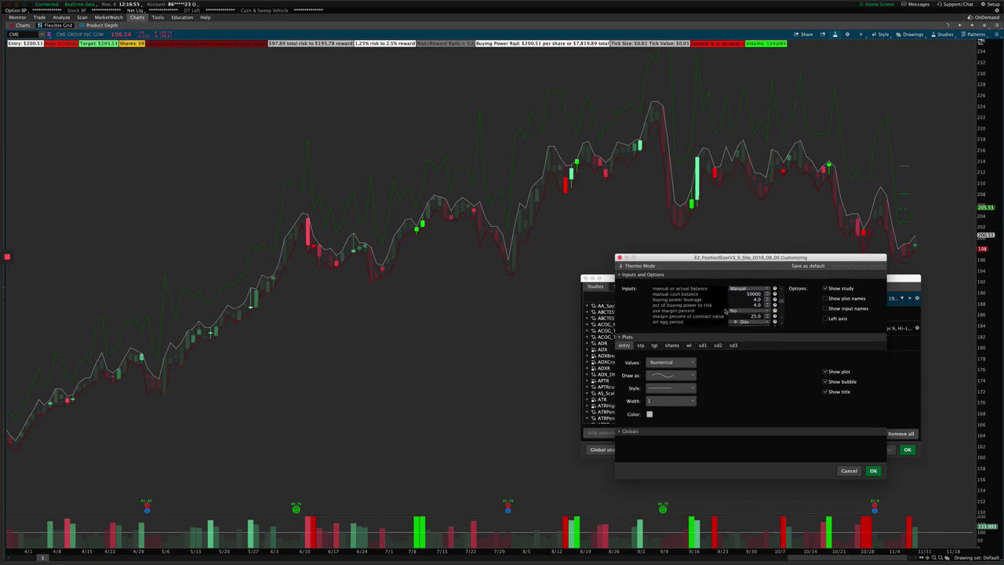
pyautogui.scroll(3, 736, 297)
pyautogui.click(739, 294)
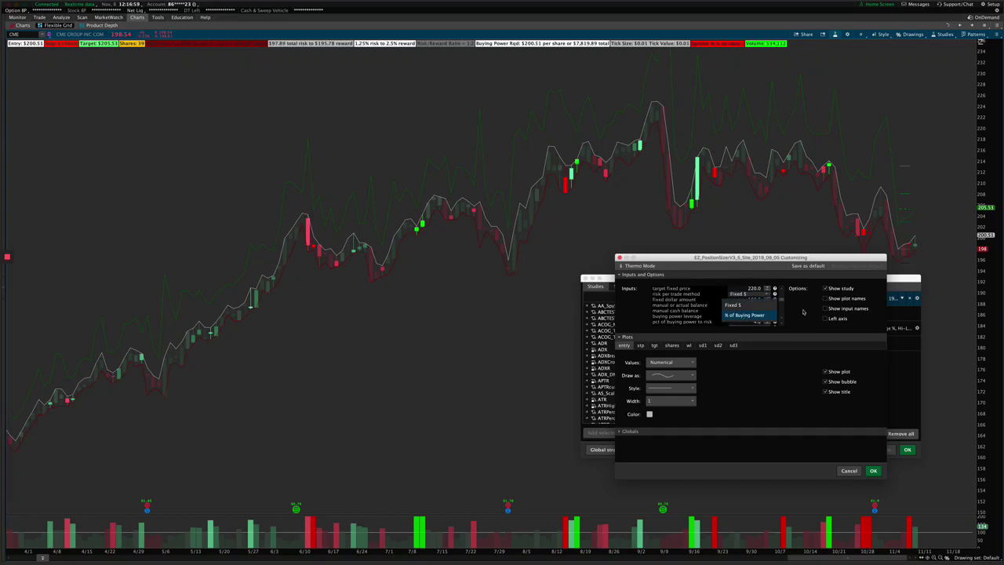
pyautogui.click(804, 312)
# Switch the study's manual or actual balance input to Actual.
pyautogui.click(743, 305)
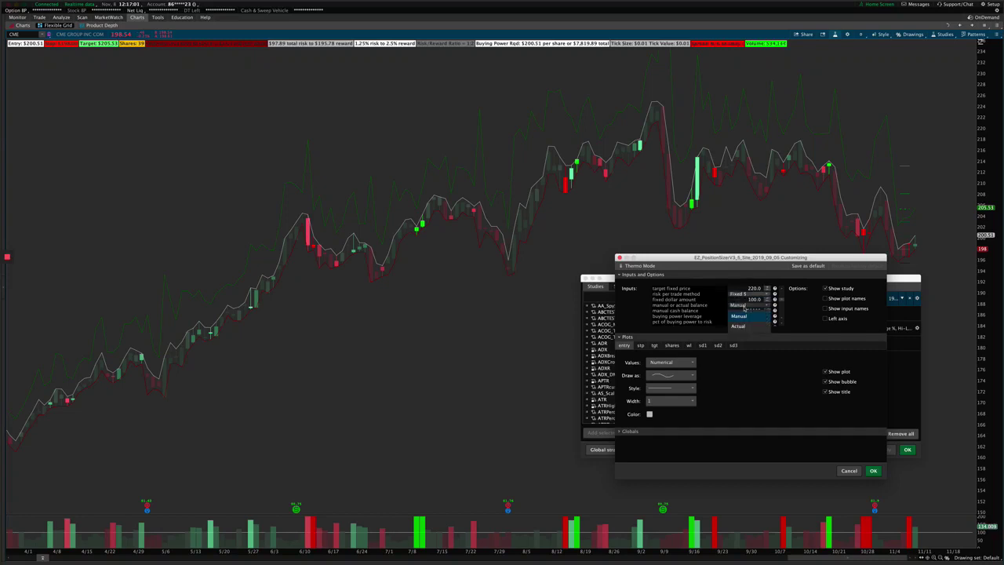
pyautogui.click(743, 306)
pyautogui.click(743, 307)
pyautogui.click(748, 326)
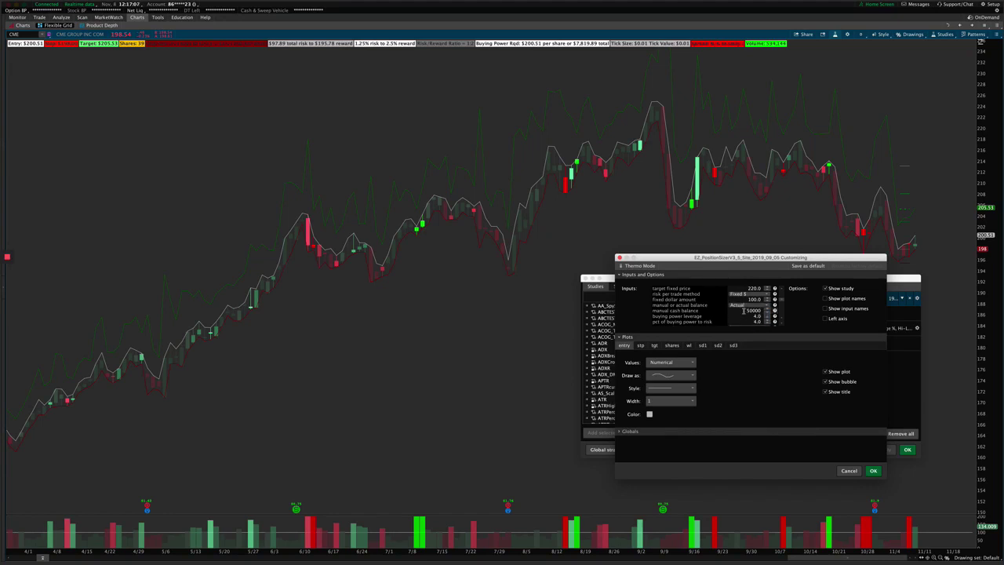
# Switch the manual or actual balance input back to Manual and select the manual cash balance value.
pyautogui.click(744, 305)
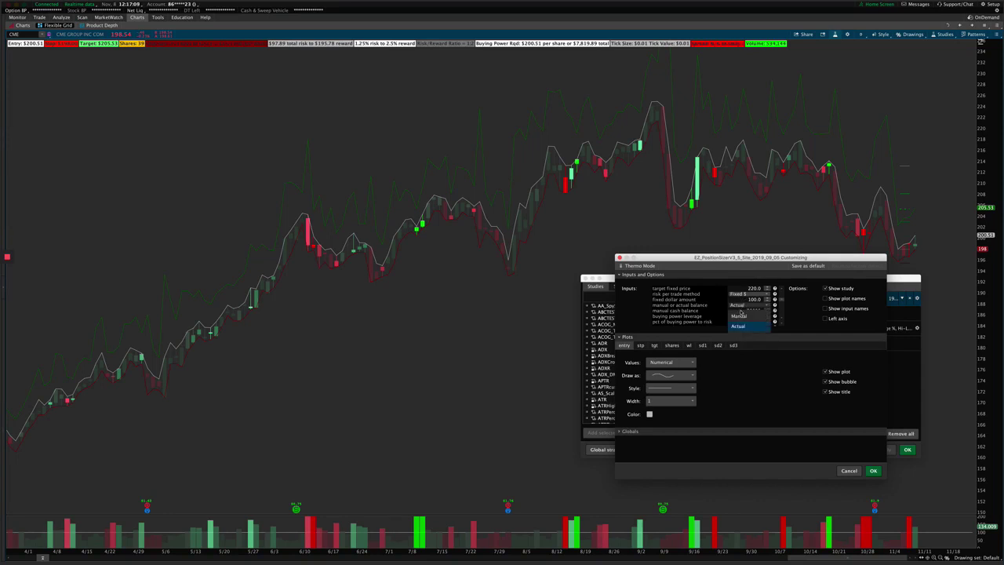
pyautogui.click(743, 315)
pyautogui.doubleClick(743, 311)
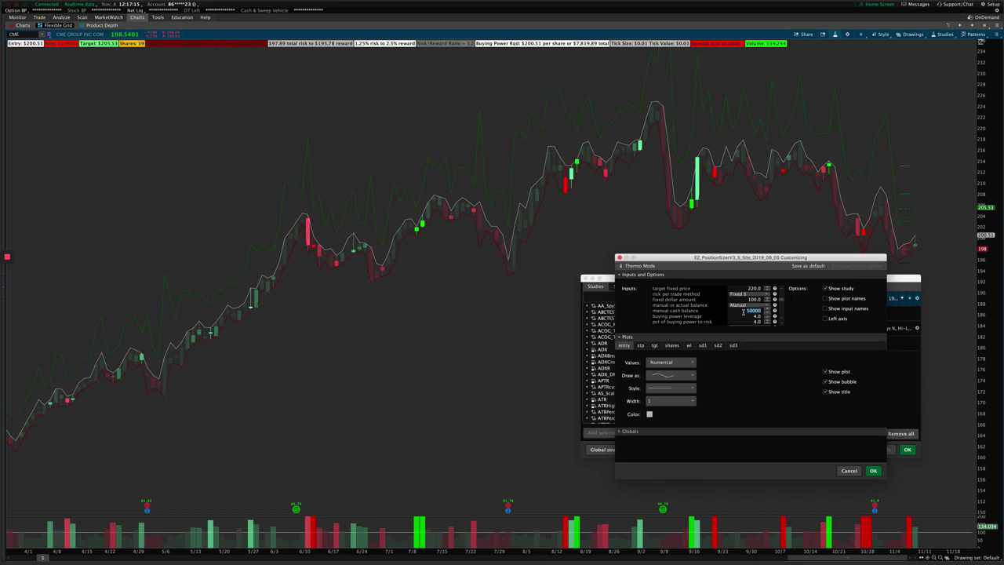
pyautogui.click(743, 310)
# Review the manual or actual balance options, keeping Manual, together with the manual cash balance input.
pyautogui.click(743, 305)
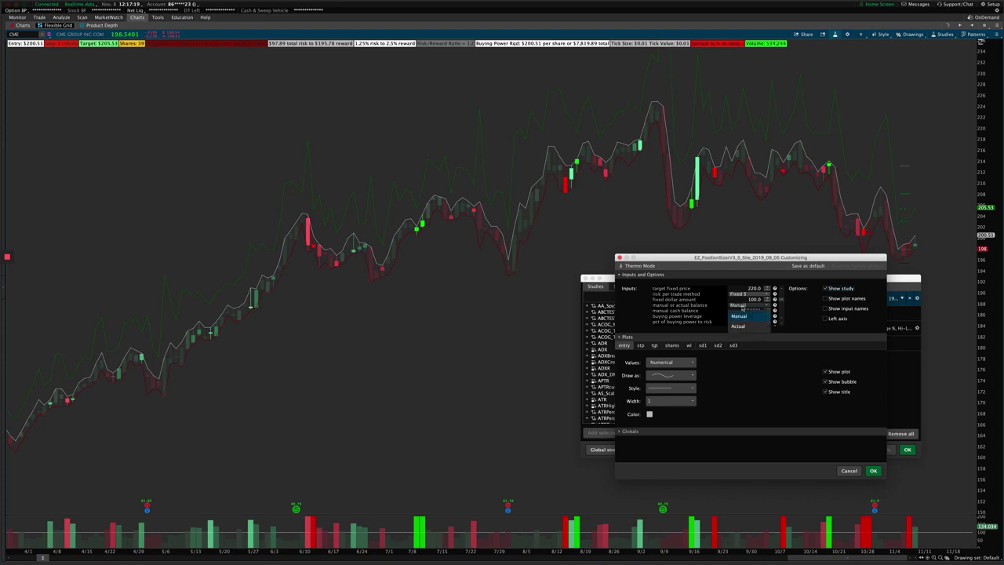
pyautogui.click(741, 308)
pyautogui.click(741, 305)
pyautogui.click(742, 307)
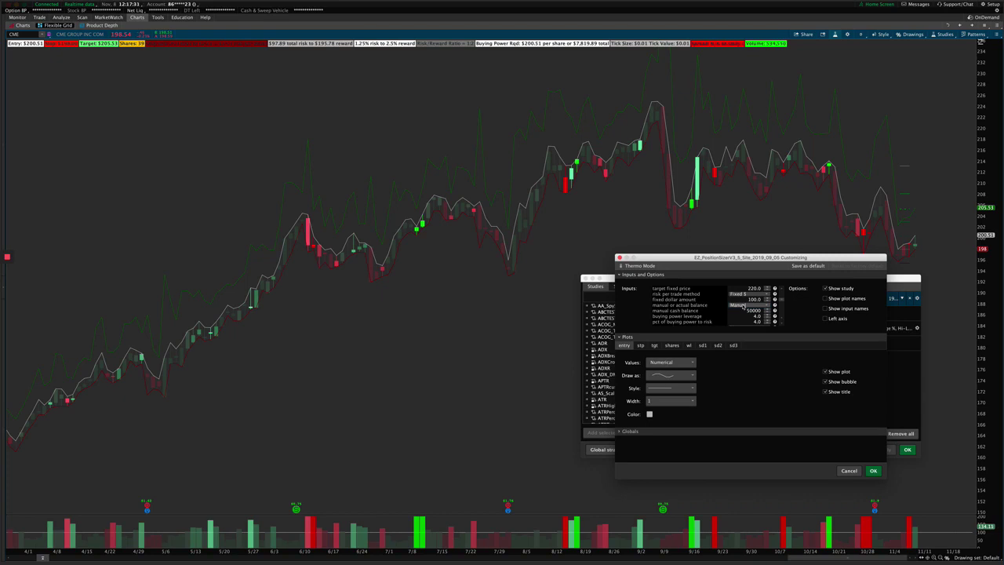
pyautogui.click(743, 306)
pyautogui.click(738, 315)
pyautogui.click(747, 310)
pyautogui.click(749, 311)
# Switch the manual or actual balance input to Actual and return it to Manual.
pyautogui.click(745, 306)
pyautogui.click(747, 325)
pyautogui.click(746, 306)
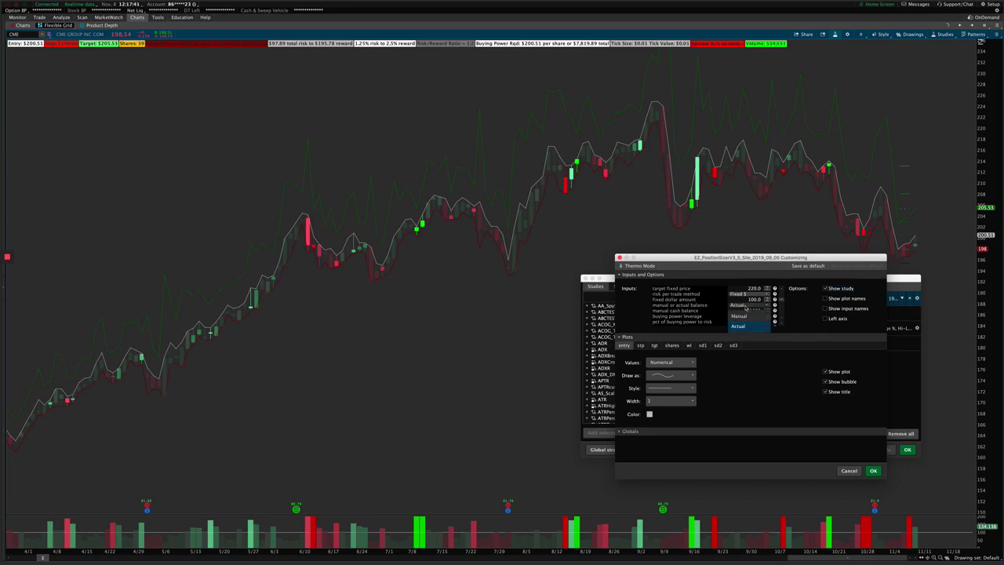
pyautogui.click(745, 306)
pyautogui.click(745, 306)
pyautogui.click(746, 315)
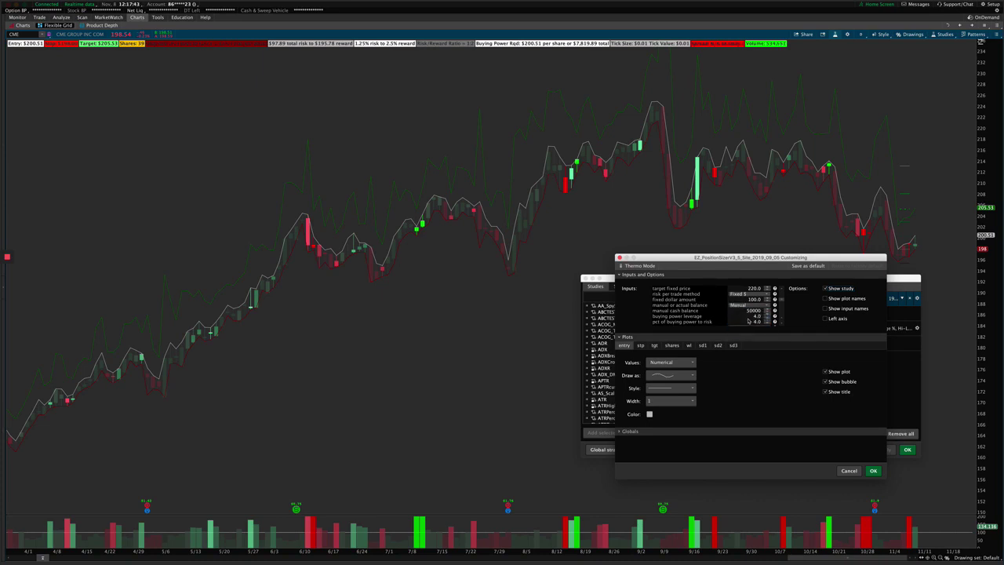
# Try a buying power leverage of 2, set it to 1.0, and dismiss the error report to continue editing.
pyautogui.scroll(-1, 749, 314)
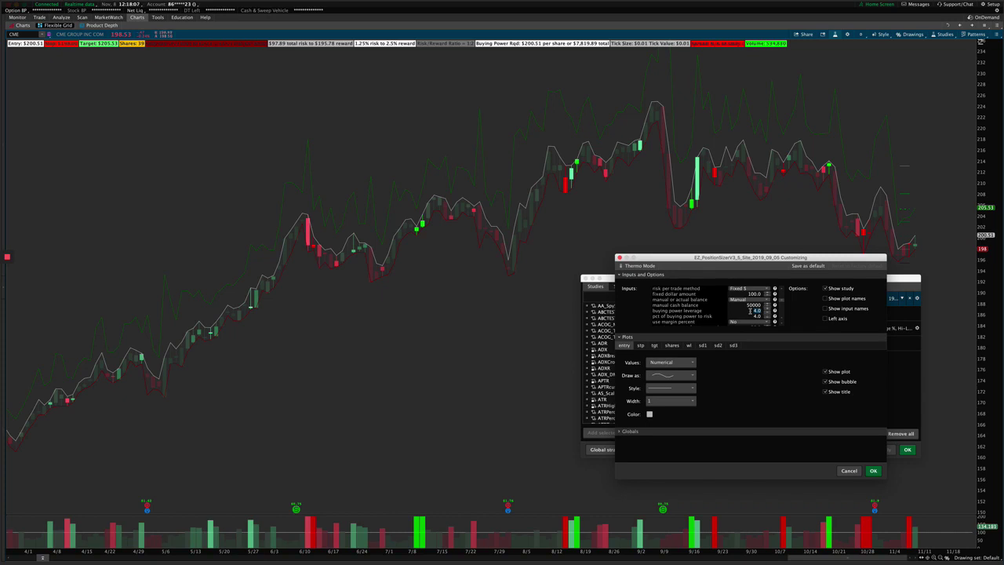
pyautogui.write('2')
pyautogui.press('Return')
pyautogui.click(745, 311)
pyautogui.doubleClick(745, 311)
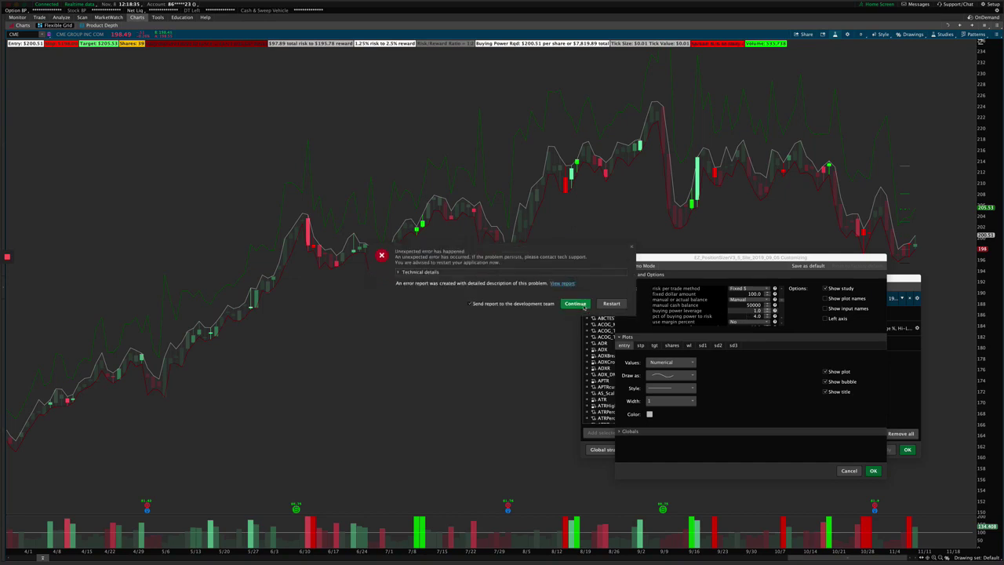
pyautogui.click(584, 305)
pyautogui.click(754, 309)
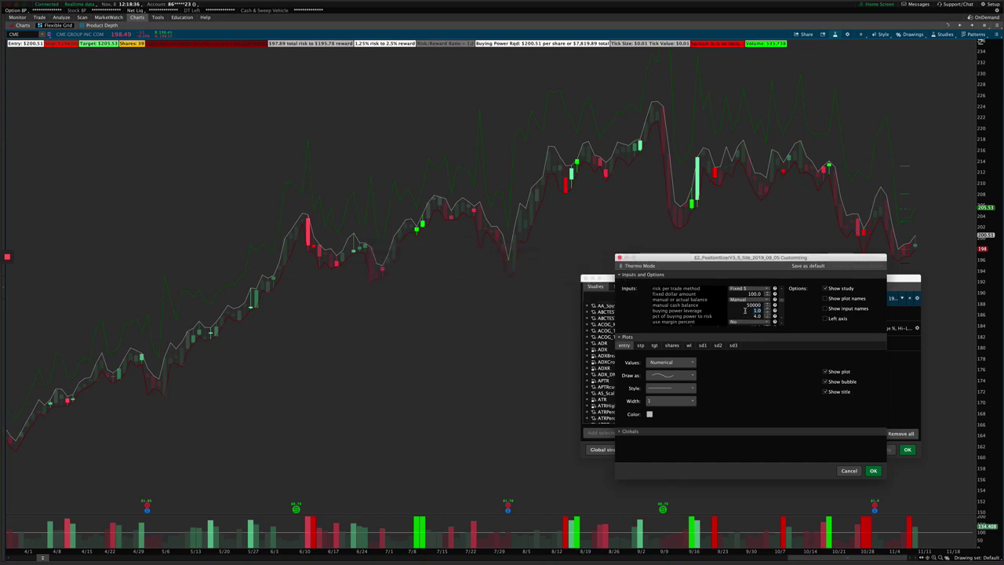
# Examine the buying power to risk, margin percent and ATR inputs of the study.
pyautogui.scroll(-2, 747, 313)
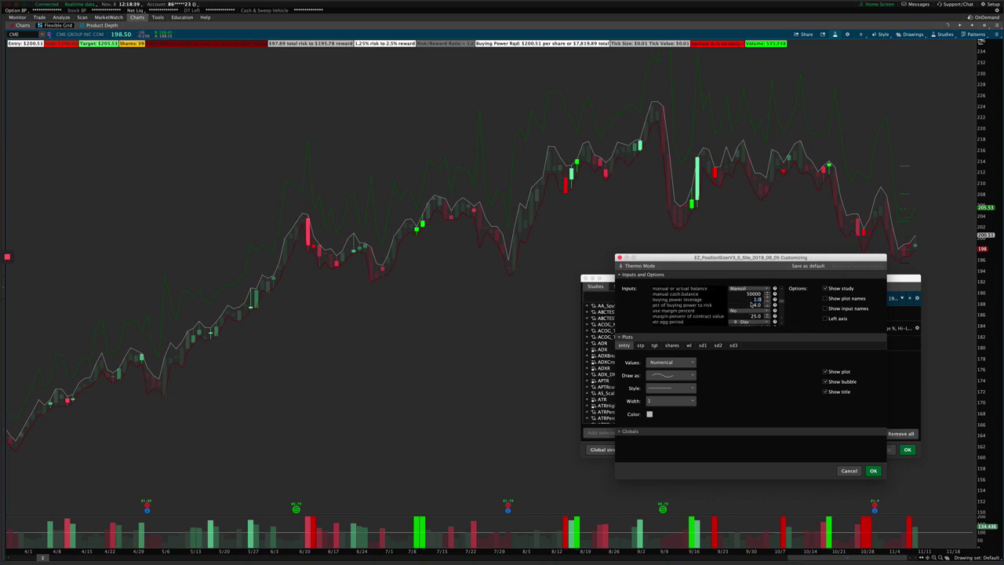
pyautogui.scroll(1, 749, 312)
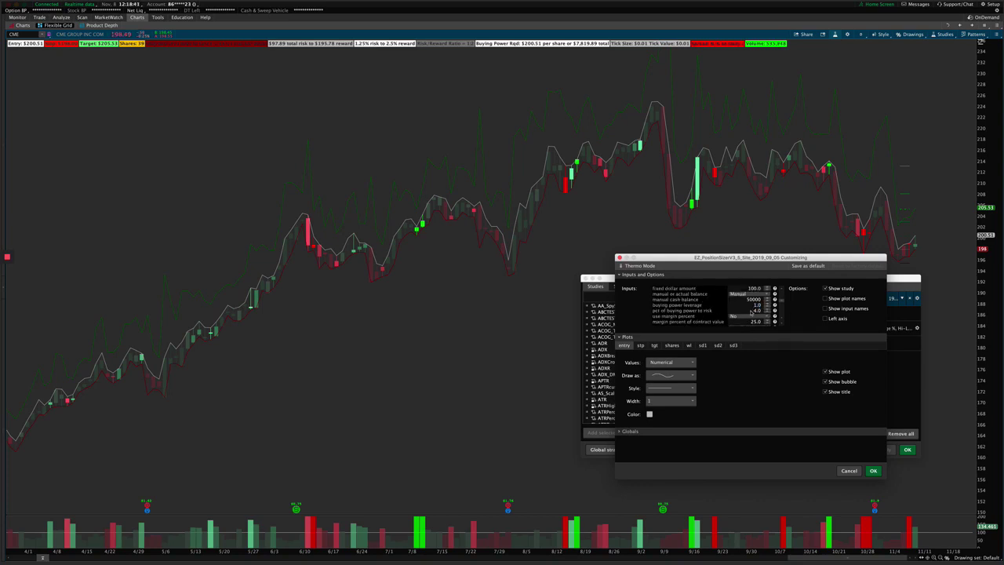
pyautogui.scroll(-1, 751, 310)
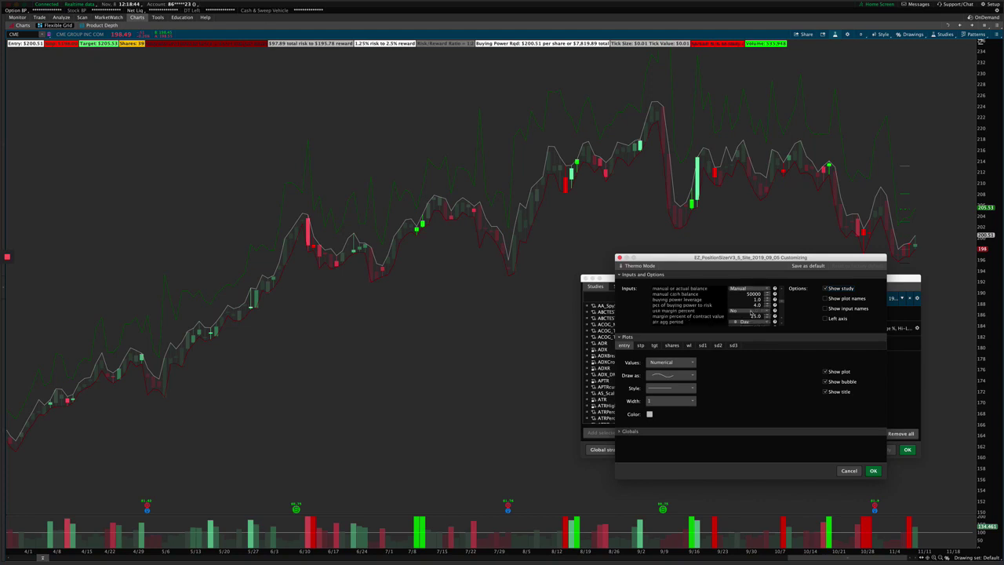
pyautogui.scroll(-1, 748, 314)
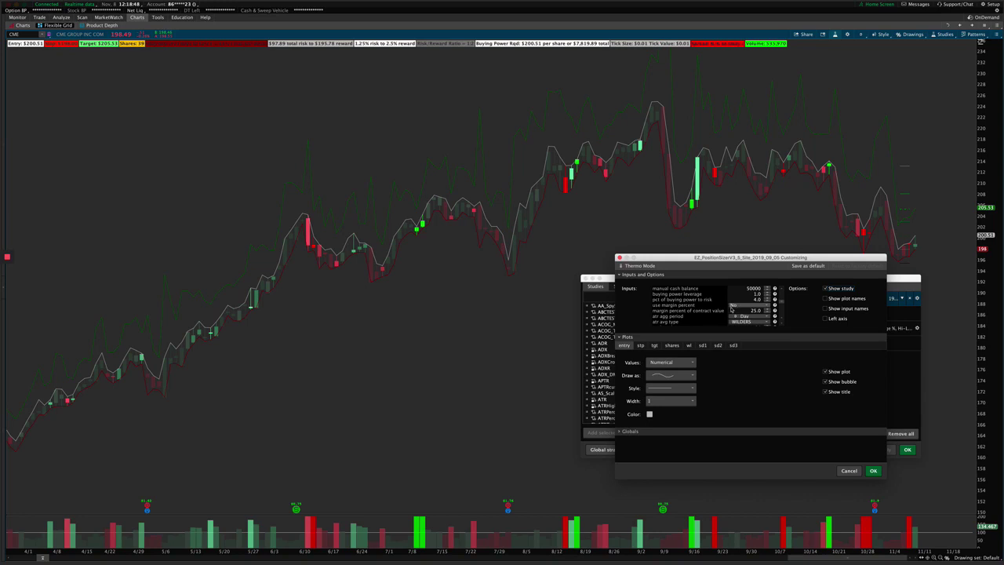
pyautogui.scroll(-1, 723, 311)
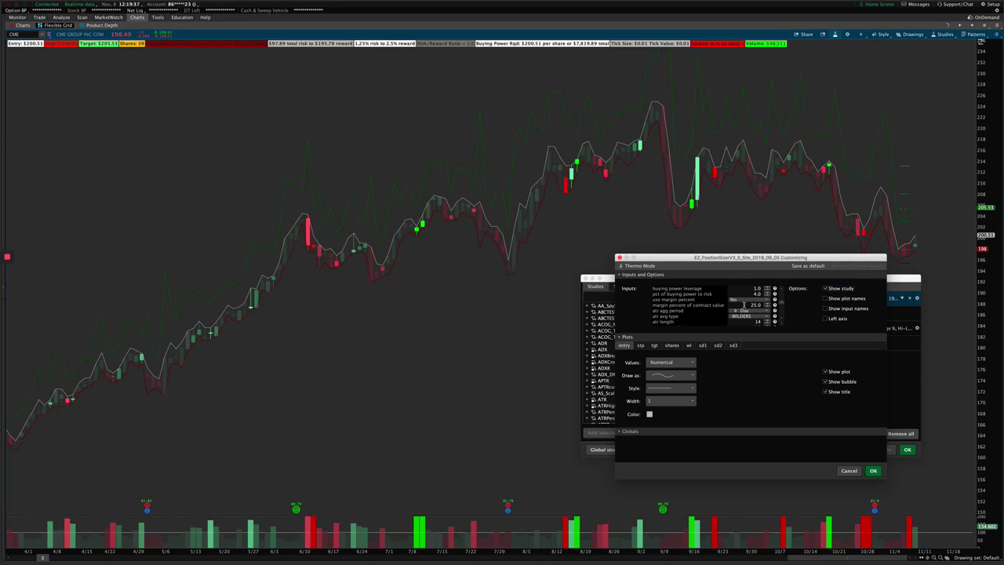
pyautogui.scroll(-1, 733, 309)
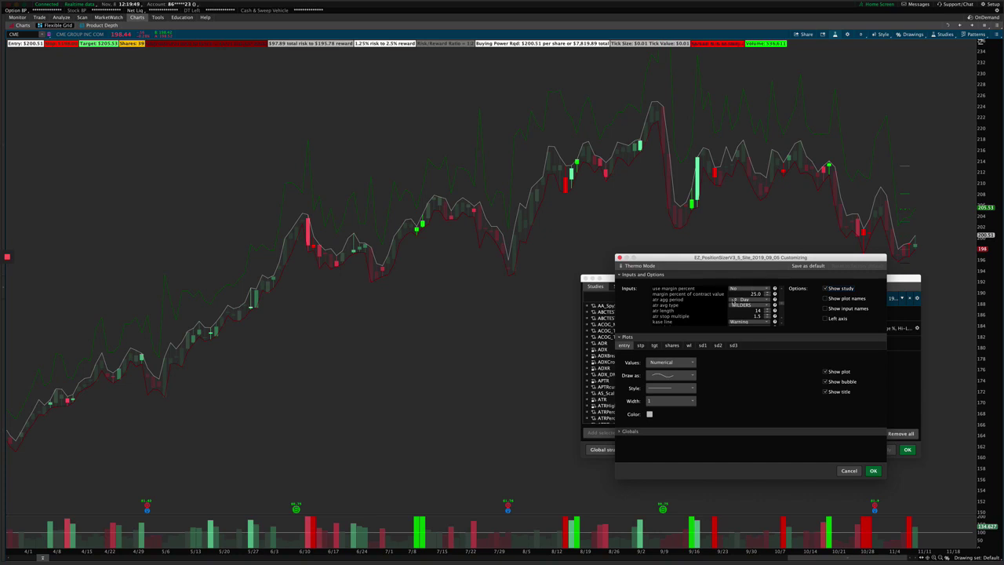
pyautogui.scroll(-2, 749, 292)
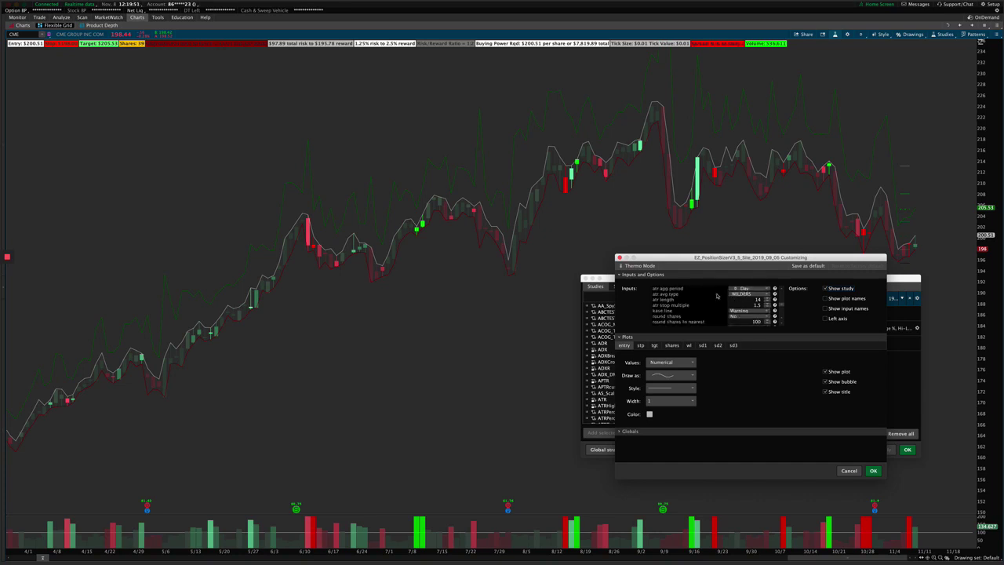
pyautogui.scroll(2, 712, 295)
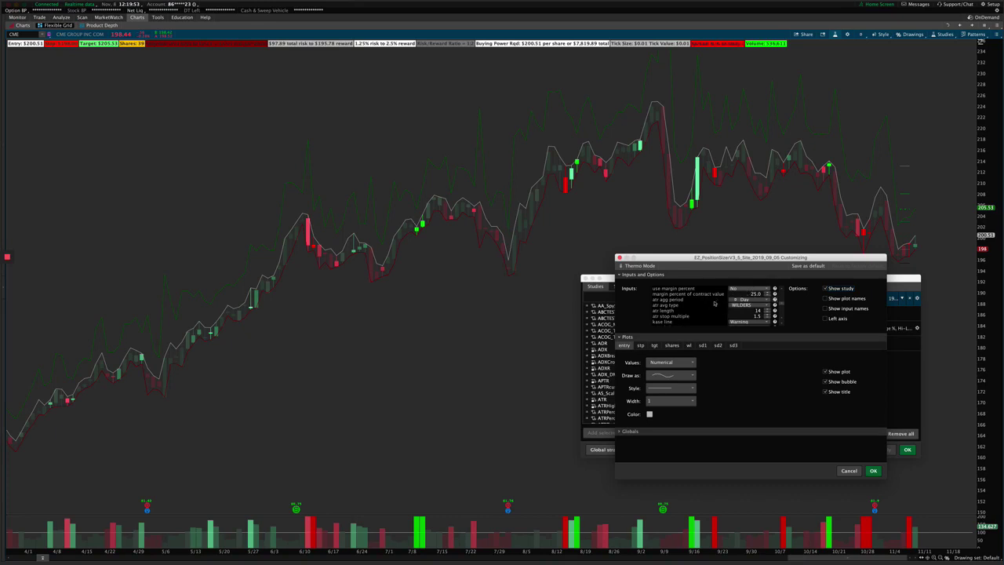
pyautogui.scroll(-2, 730, 298)
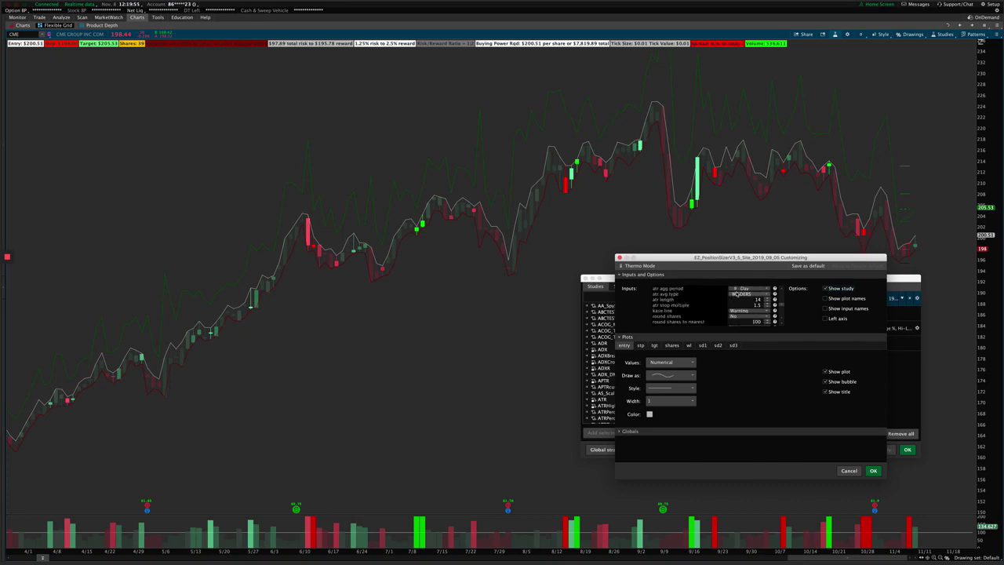
pyautogui.scroll(-5, 679, 305)
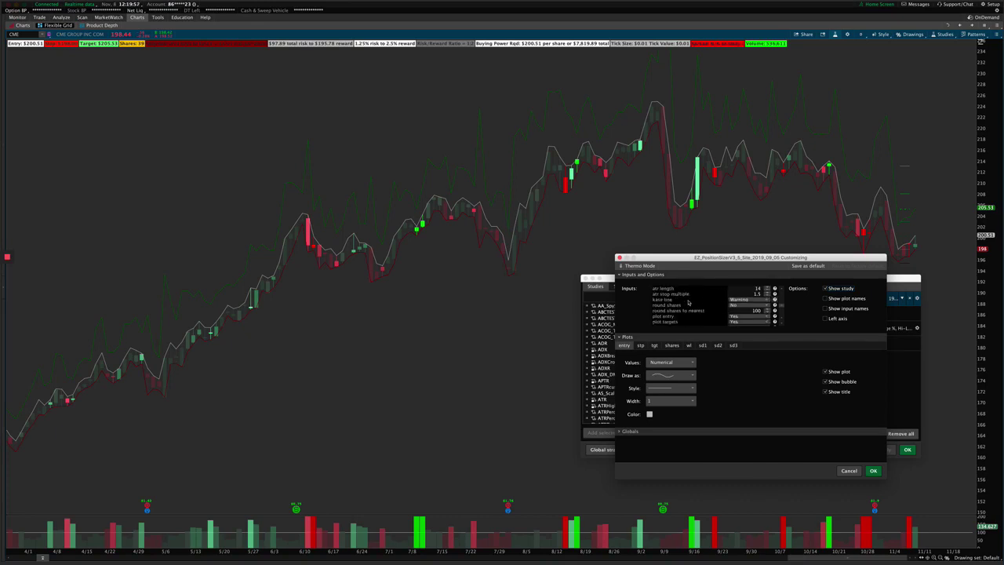
# Review the kase line options, keeping Warning, and examine the round shares and round shares to nearest inputs.
pyautogui.click(742, 289)
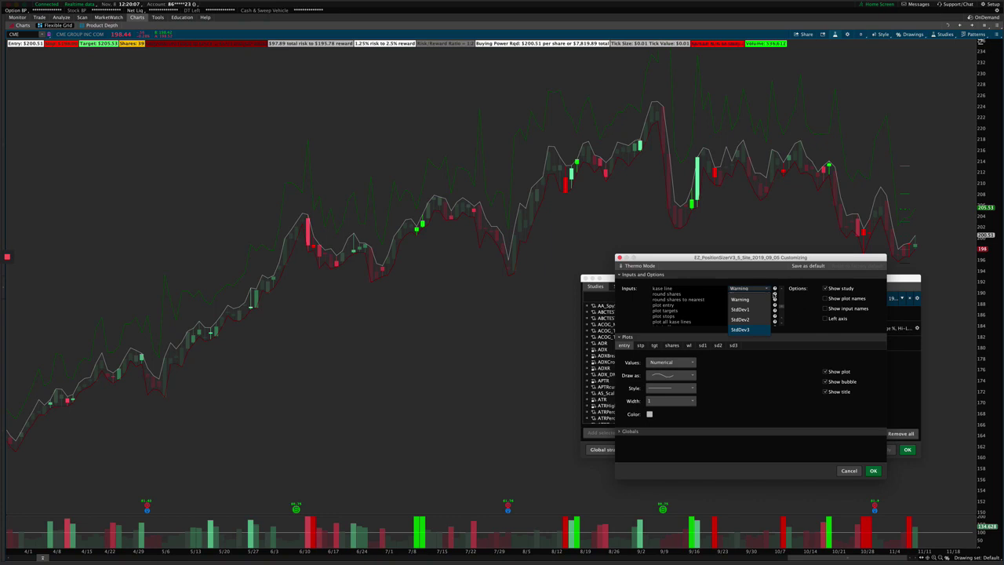
pyautogui.click(734, 297)
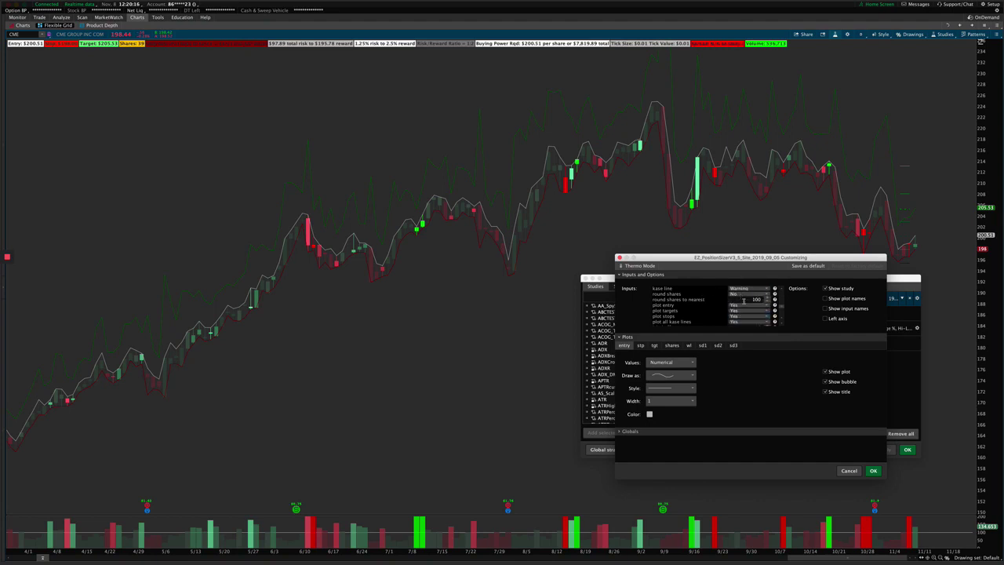
pyautogui.doubleClick(743, 302)
pyautogui.click(748, 294)
pyautogui.click(735, 304)
# Review the plot all kase lines options, keeping Yes, and set the label offset to 1.
pyautogui.scroll(-2, 699, 300)
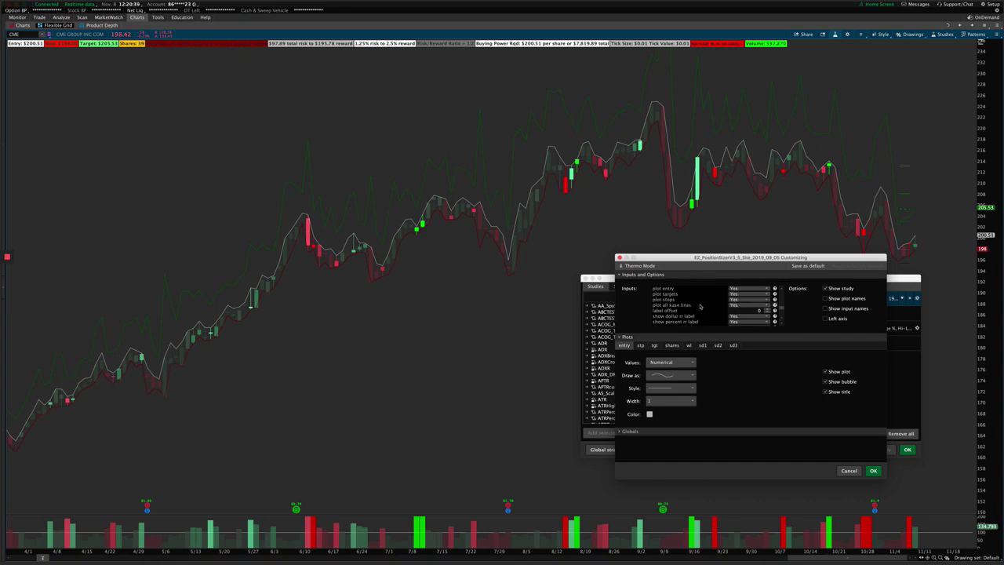
pyautogui.scroll(-1, 701, 307)
pyautogui.click(735, 301)
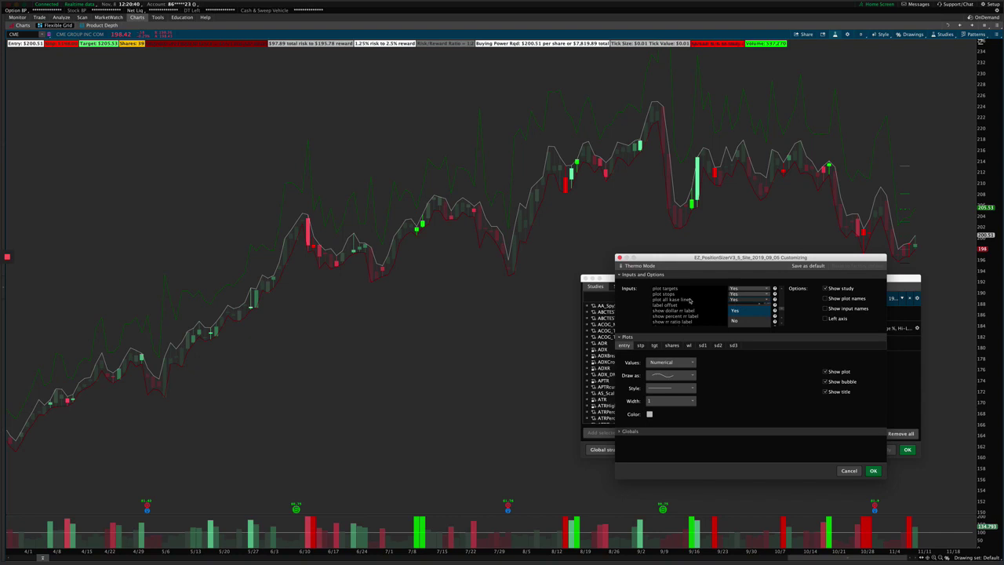
pyautogui.click(773, 304)
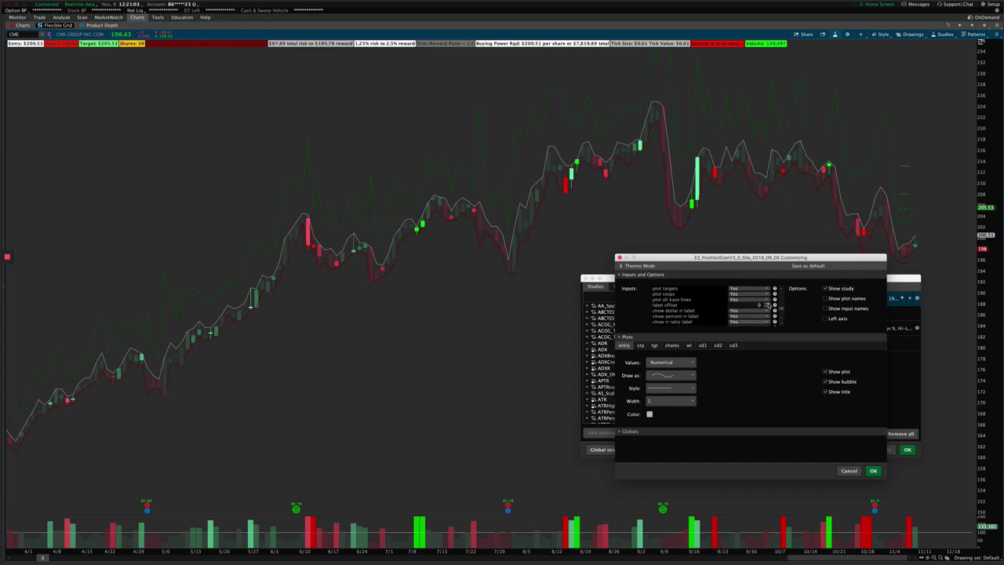
pyautogui.click(767, 304)
# Examine the inputs that show or hide the study's labels, from dollar rr label to tick size label.
pyautogui.scroll(-1, 718, 313)
pyautogui.scroll(-1, 714, 312)
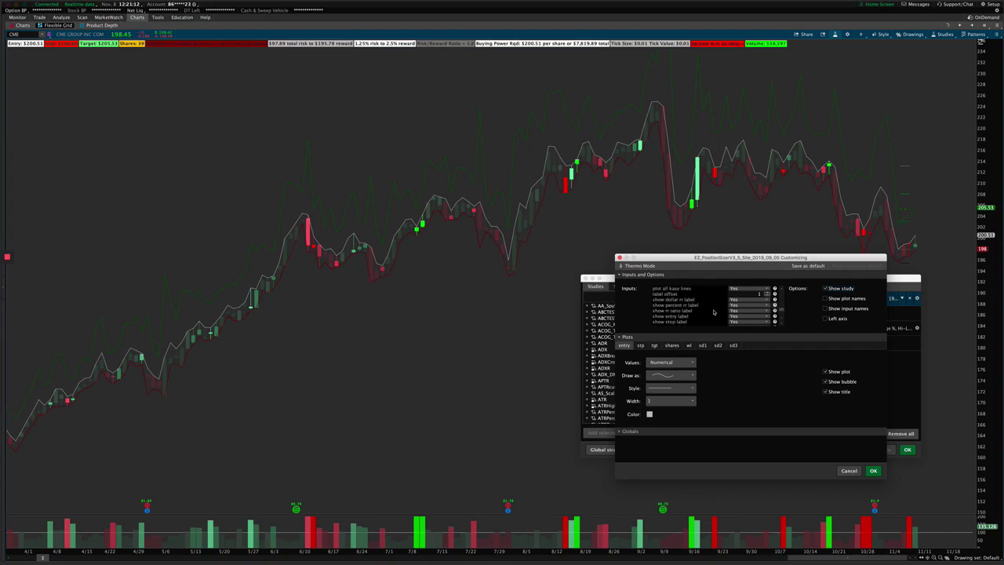
pyautogui.scroll(-1, 713, 311)
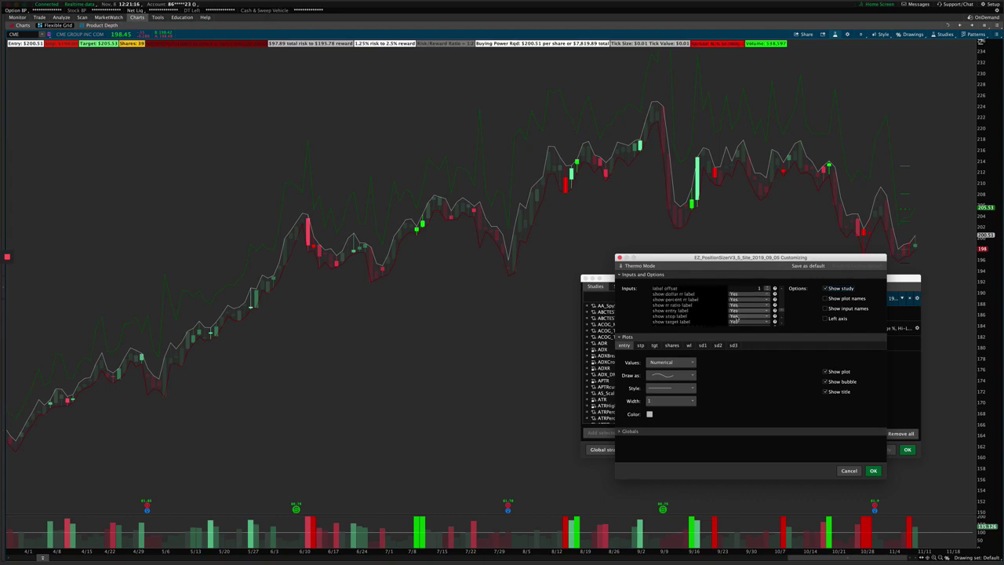
pyautogui.scroll(-2, 734, 316)
pyautogui.scroll(-2, 721, 316)
pyautogui.scroll(-2, 710, 315)
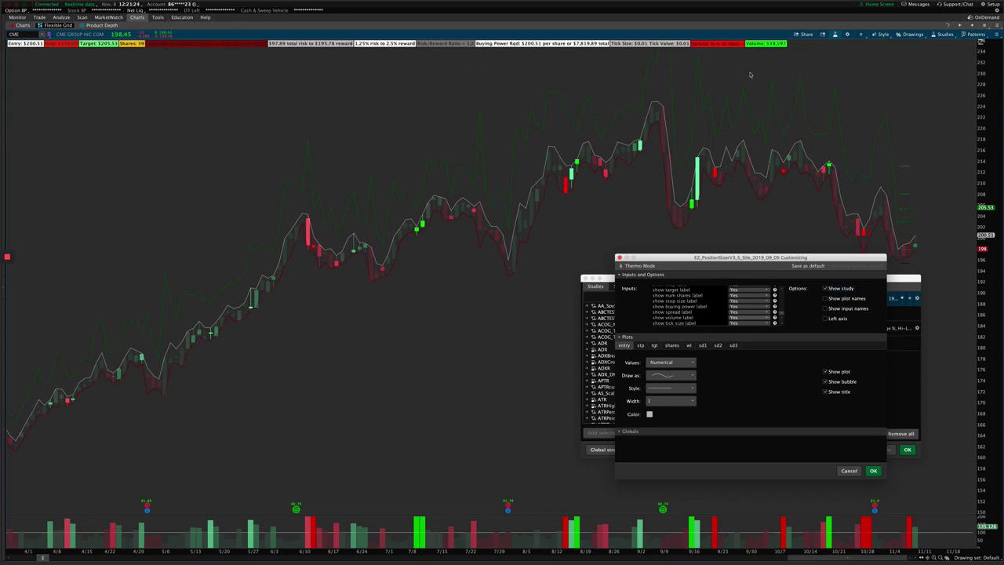
# Collapse the inputs section and review the color, width and line style settings of the entry plot.
pyautogui.click(626, 274)
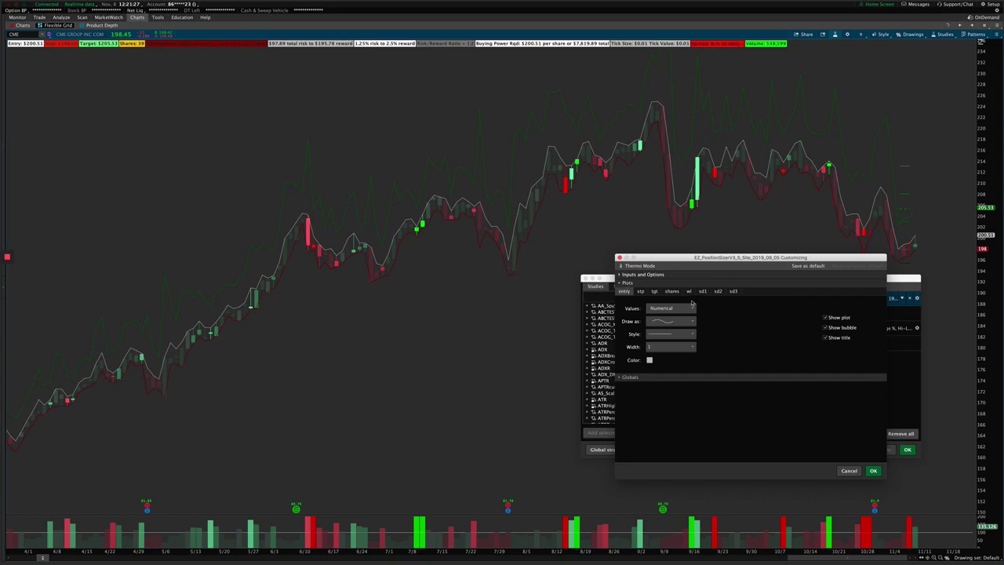
pyautogui.click(640, 292)
pyautogui.click(624, 291)
pyautogui.click(649, 360)
pyautogui.click(671, 345)
pyautogui.click(671, 346)
pyautogui.click(666, 335)
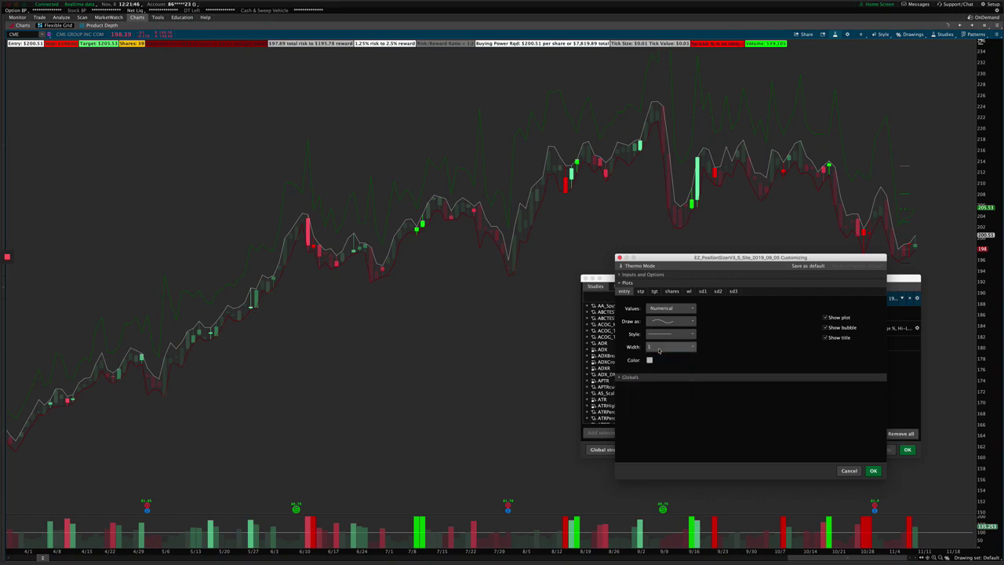
pyautogui.click(666, 335)
pyautogui.click(666, 335)
# Look through the settings of the other plots up to sd3, including wl and shares, and return to the entry plot.
pyautogui.press('Right')
pyautogui.press('Right')
pyautogui.press('Right')
pyautogui.press('Right')
pyautogui.press('Right')
pyautogui.press('Right')
pyautogui.press('Right')
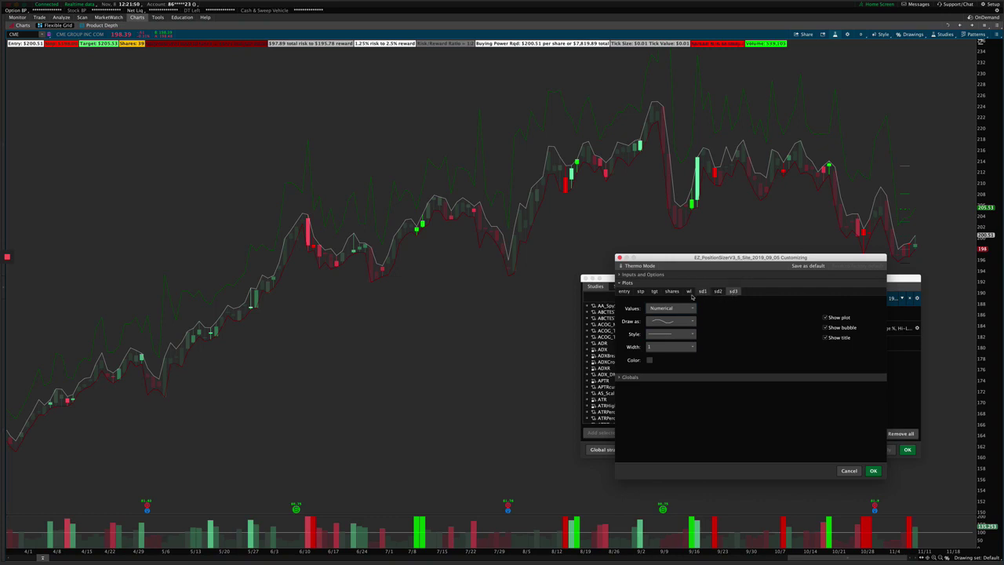
pyautogui.click(689, 292)
pyautogui.click(672, 291)
pyautogui.click(624, 291)
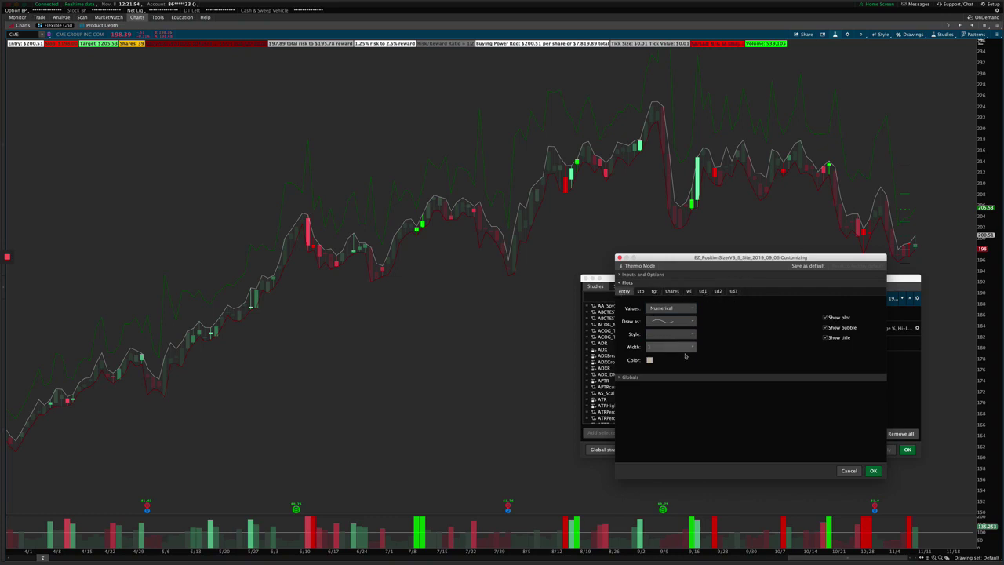
# Collapse the plots section, view the global label colors, and close the study's customization without saving.
pyautogui.click(627, 284)
pyautogui.click(628, 291)
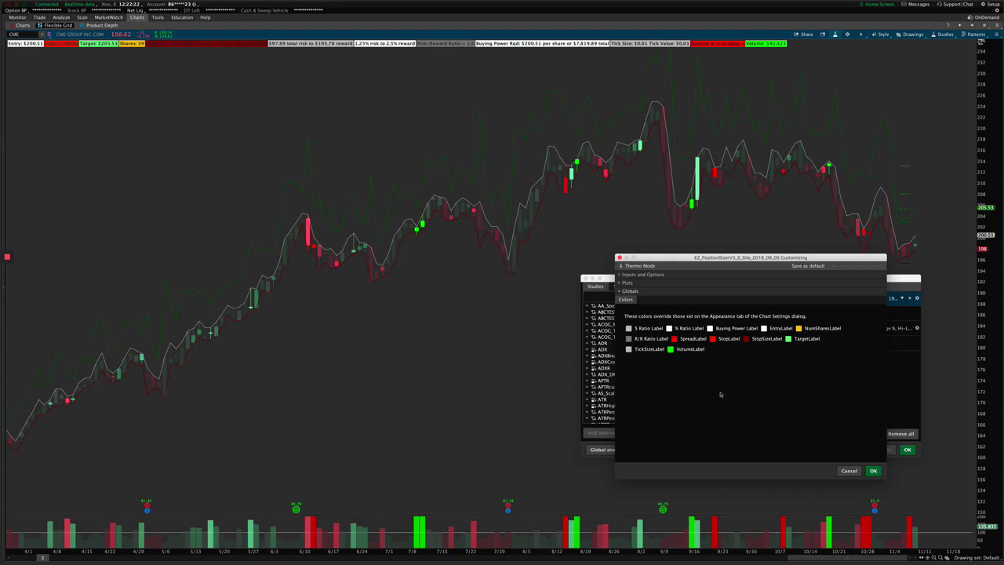
pyautogui.press('Escape')
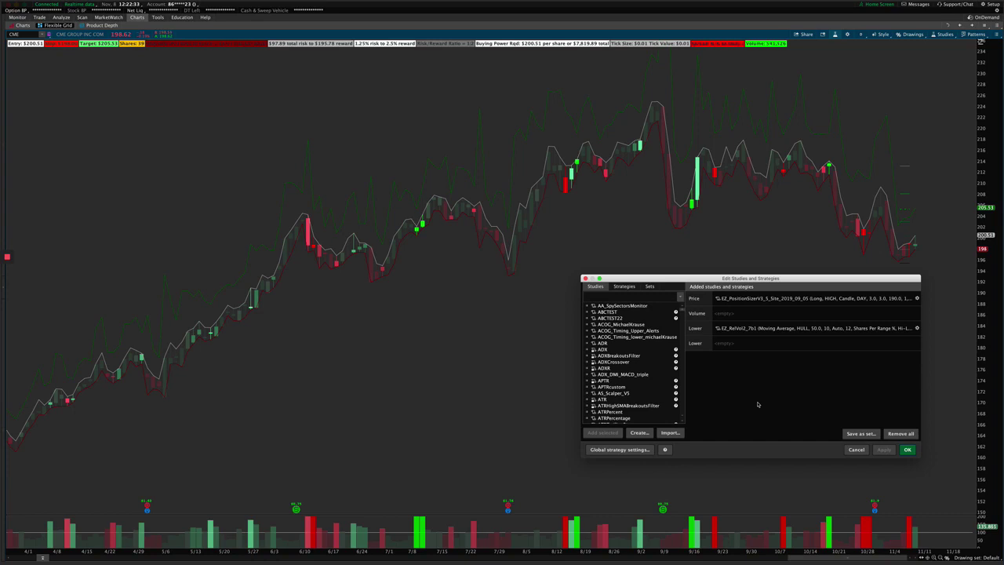
# Reopen the EZ_PositionSizer study's customization, read the input help tips such as entry type, and collapse the plots section.
pyautogui.click(766, 302)
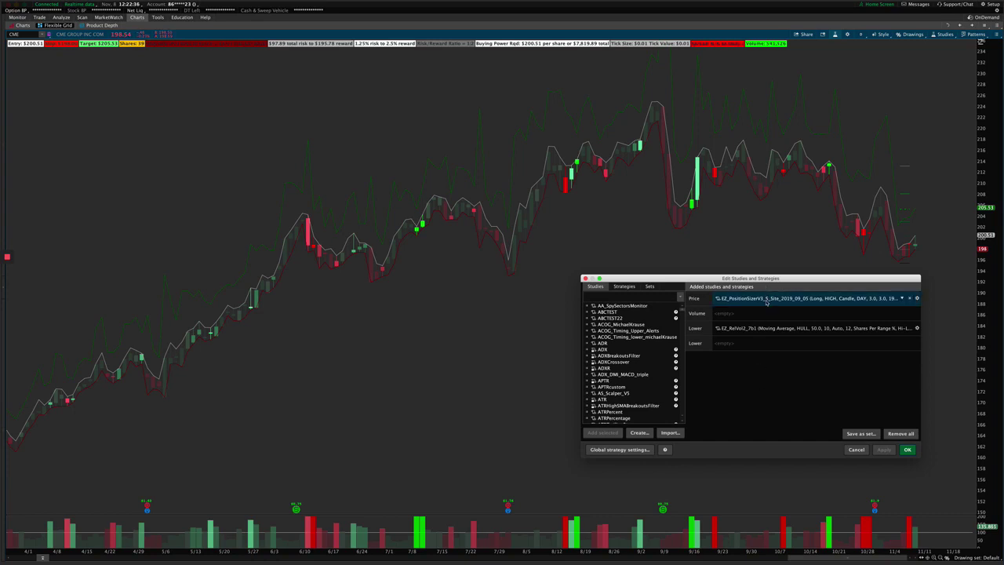
pyautogui.doubleClick(766, 302)
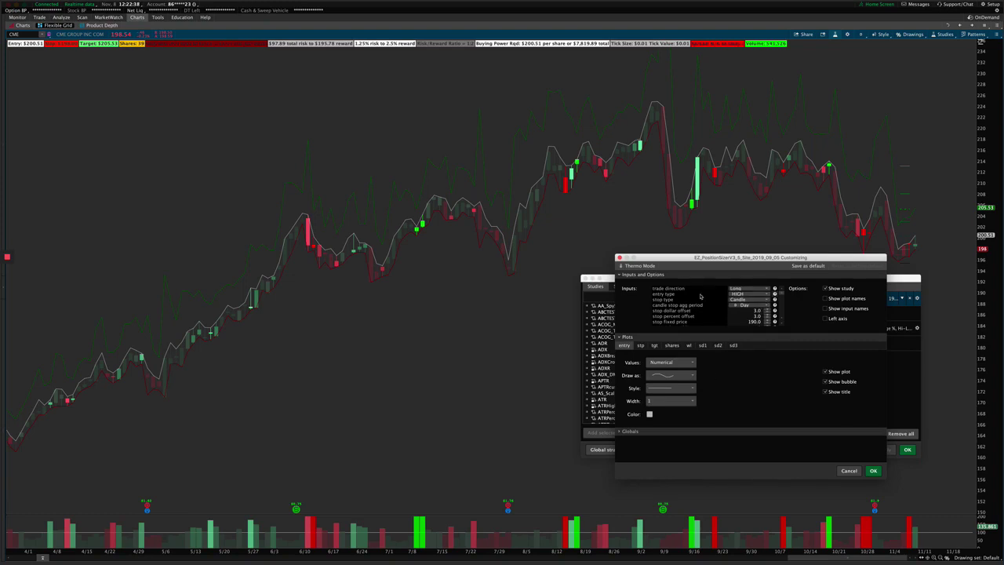
pyautogui.scroll(1, 701, 301)
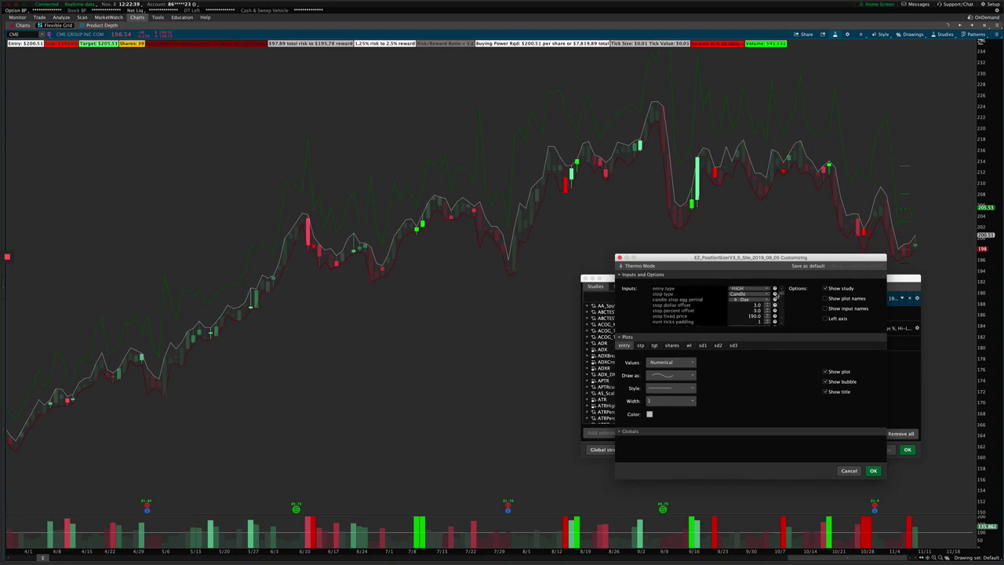
pyautogui.scroll(1, 775, 296)
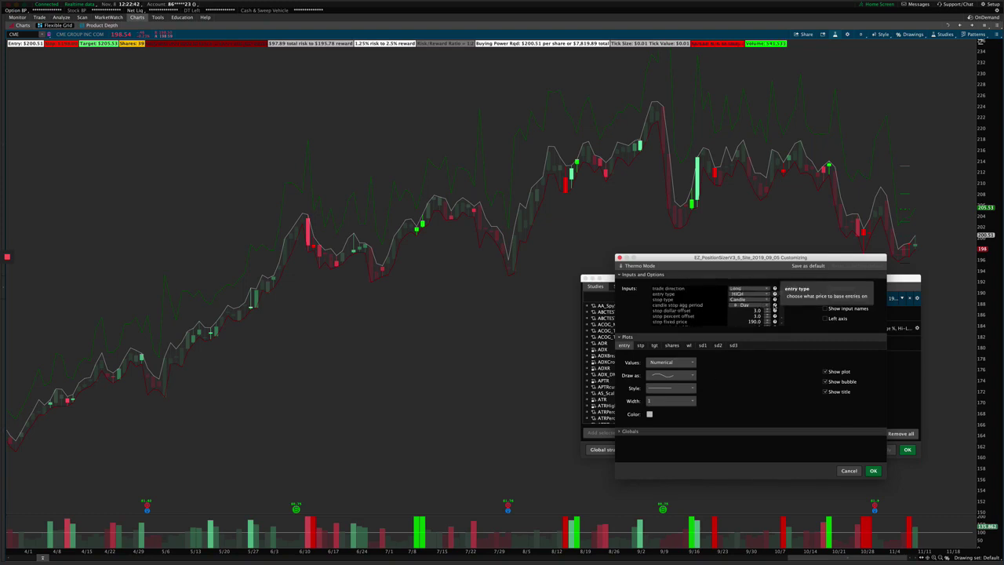
pyautogui.moveTo(774, 311)
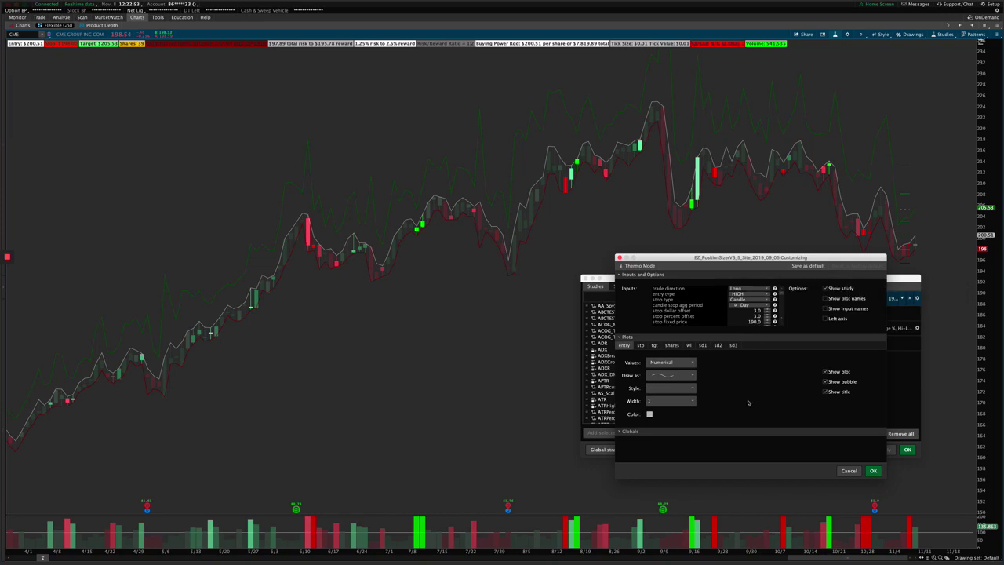
pyautogui.click(624, 337)
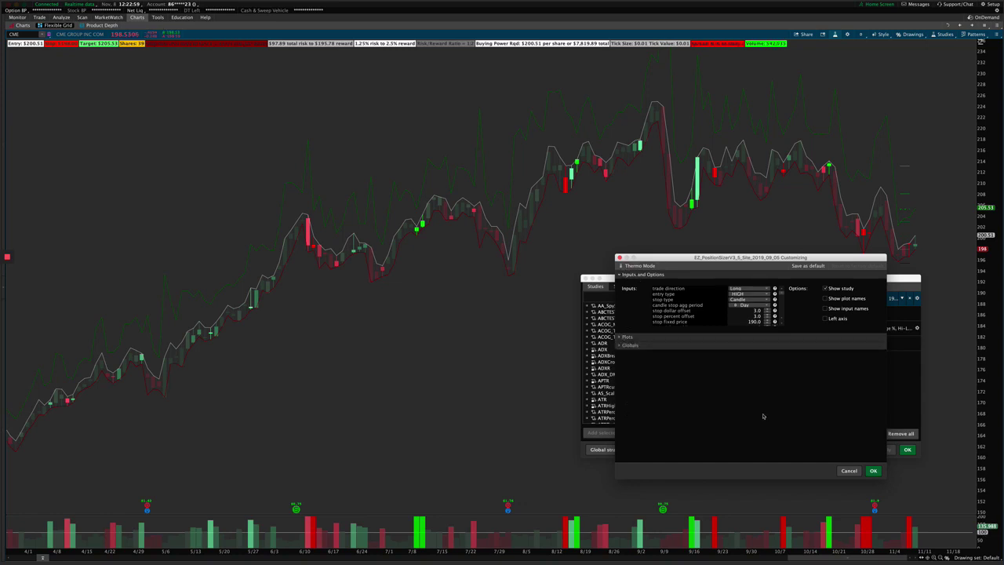
pyautogui.moveTo(7, 257)
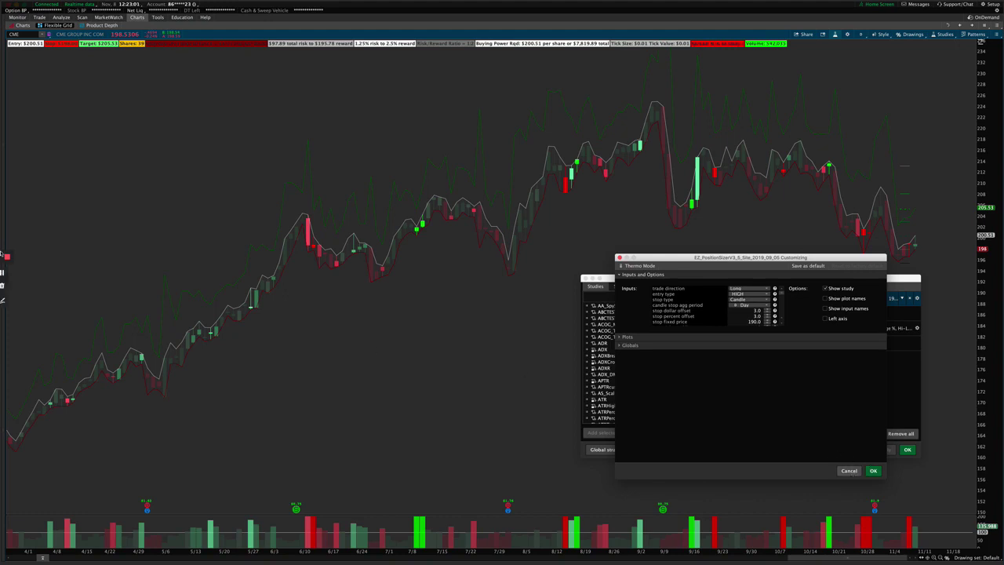